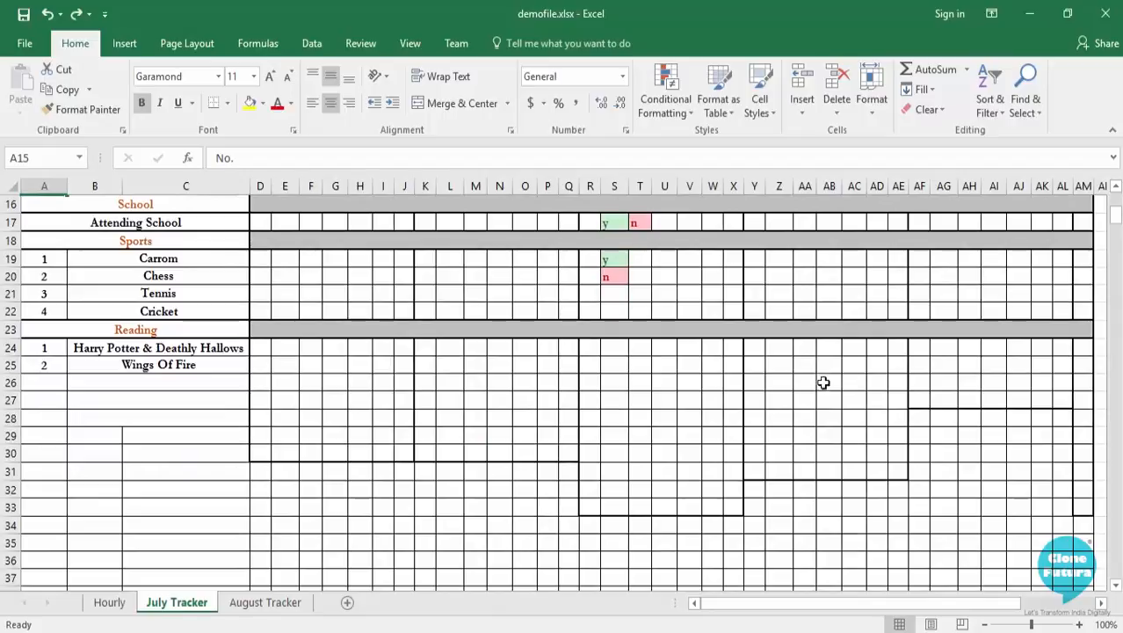
# Switch to the Learning Excel.xlsx workbook and enter the title "My Actibity Tracker" in cell A11 of Sheet1.
pyautogui.scroll(3, 823, 386)
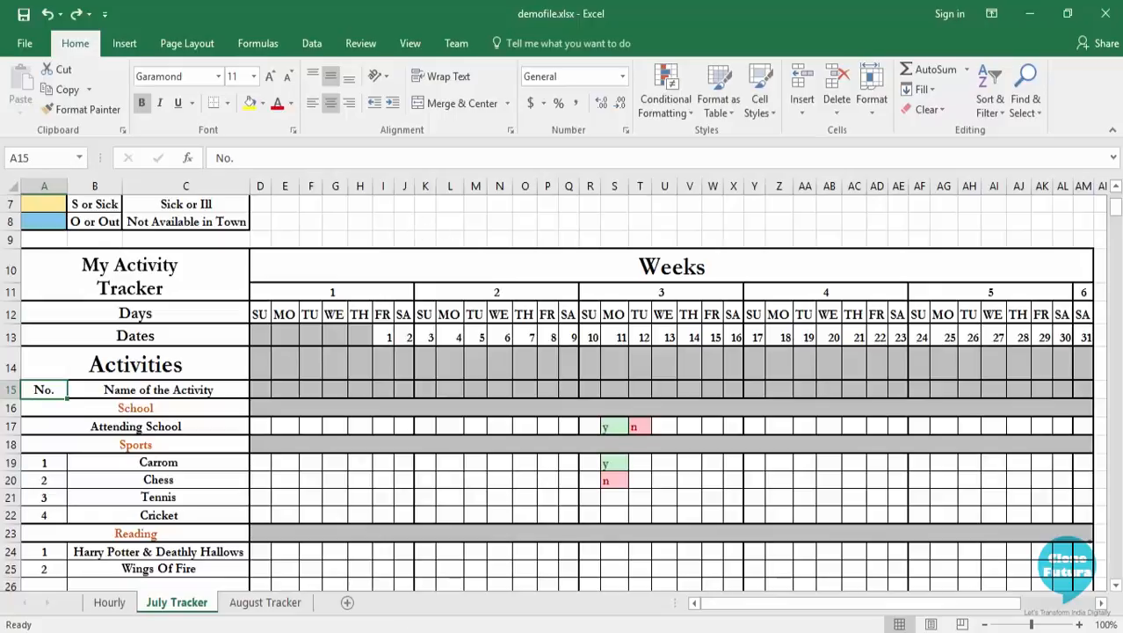
pyautogui.click(350, 590)
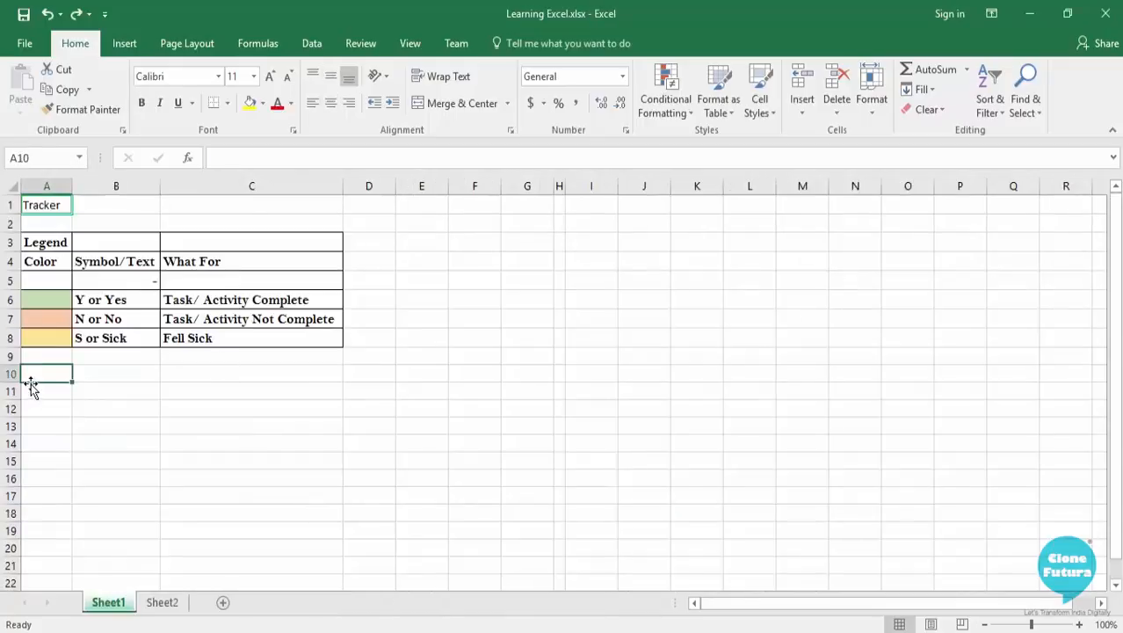
pyautogui.click(33, 390)
pyautogui.write('My ')
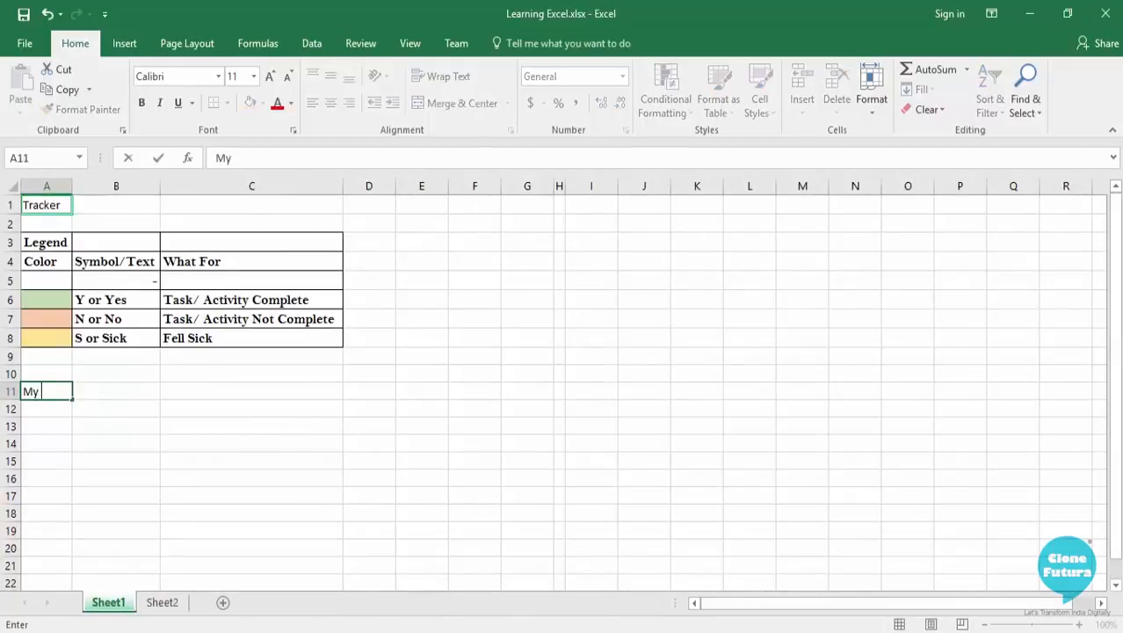
pyautogui.write('Actibity Tracker')
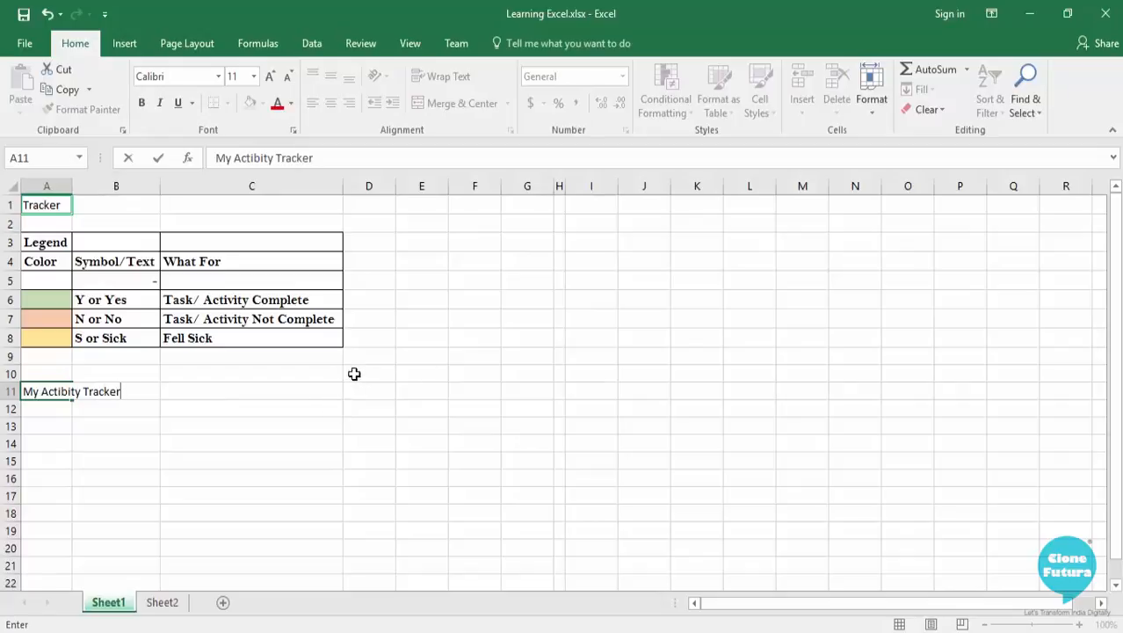
# Enter the heading "Weeks" in cell D10.
pyautogui.click(353, 369)
pyautogui.write('Weeks')
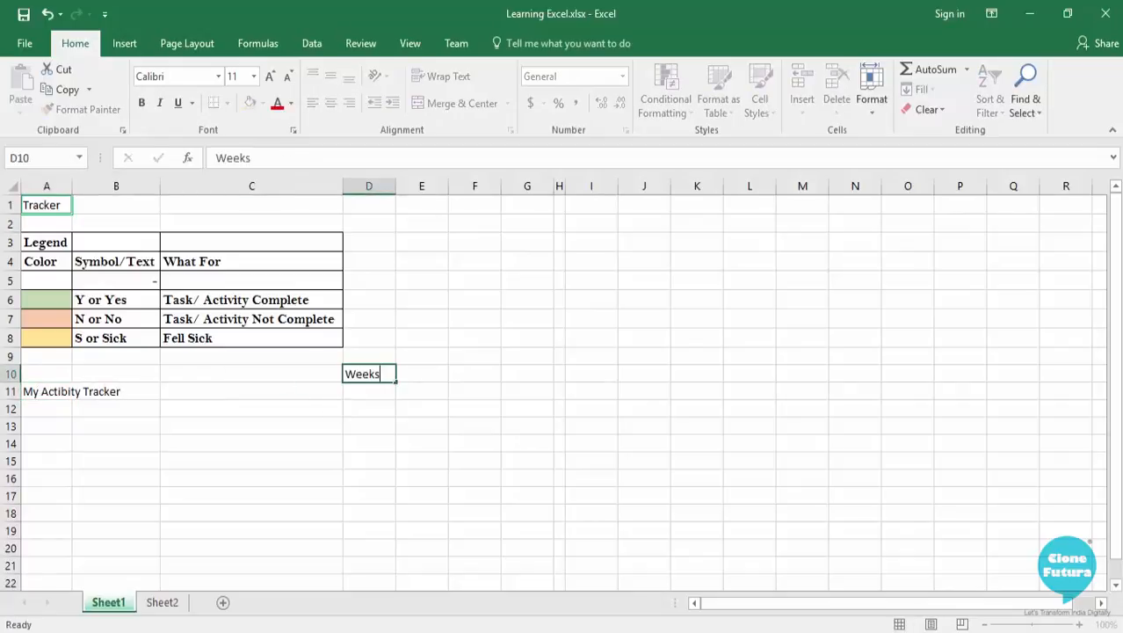
pyautogui.press('Return')
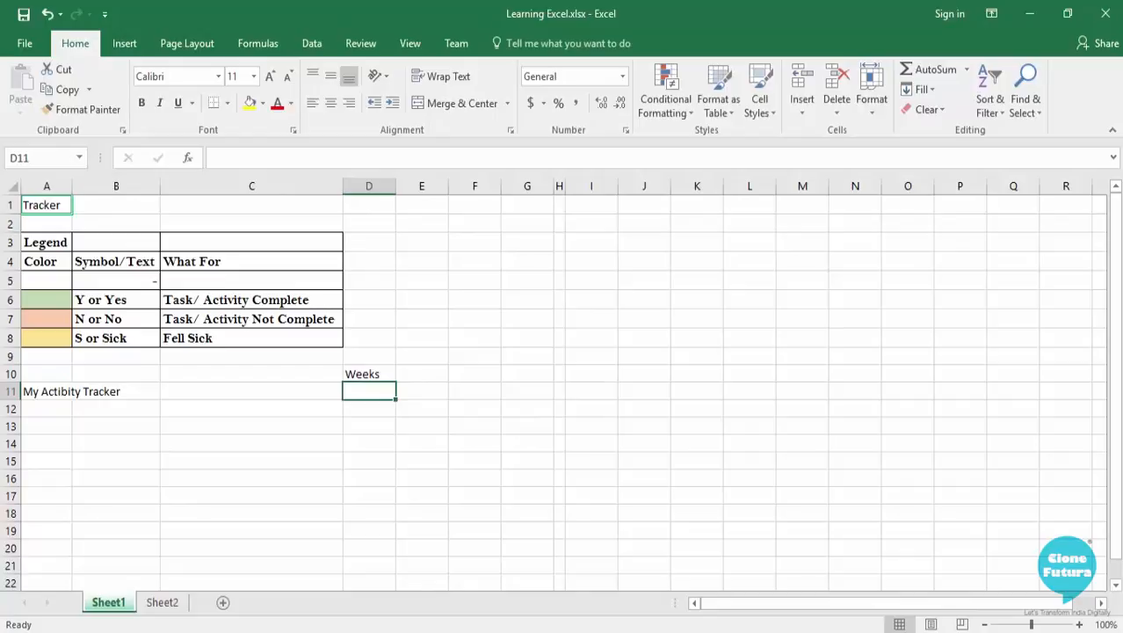
# Enter the row label "Days" in cell A12, under the tracker title.
pyautogui.press('Down')
pyautogui.press('Left')
pyautogui.press('Right')
pyautogui.press('Right')
pyautogui.press('Left')
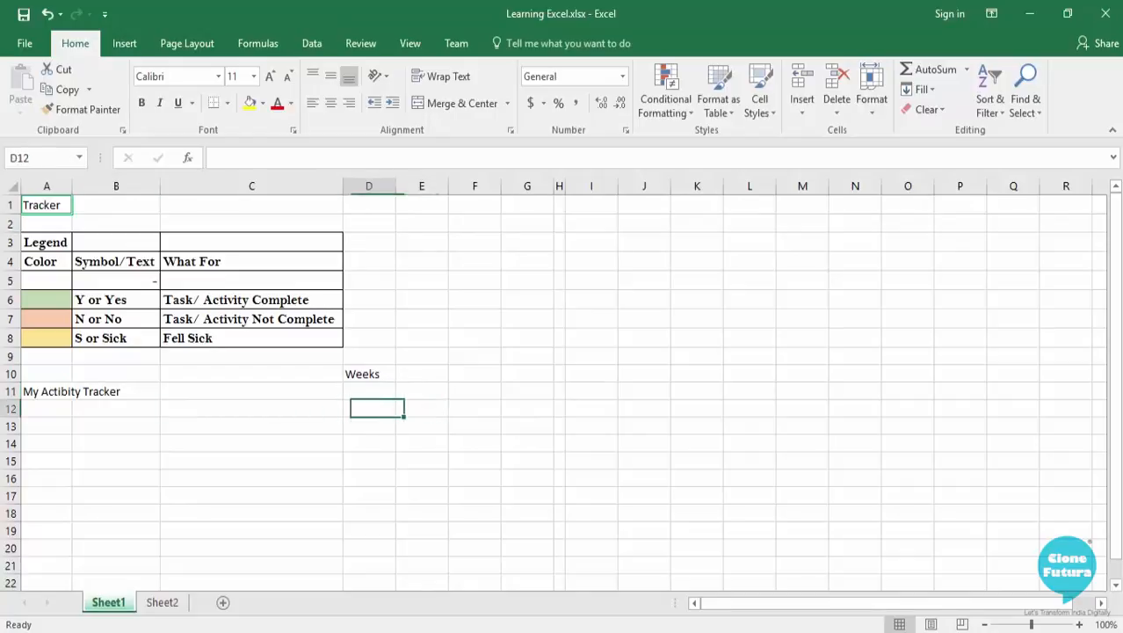
pyautogui.press('Left')
pyautogui.press('Left')
pyautogui.press('Left')
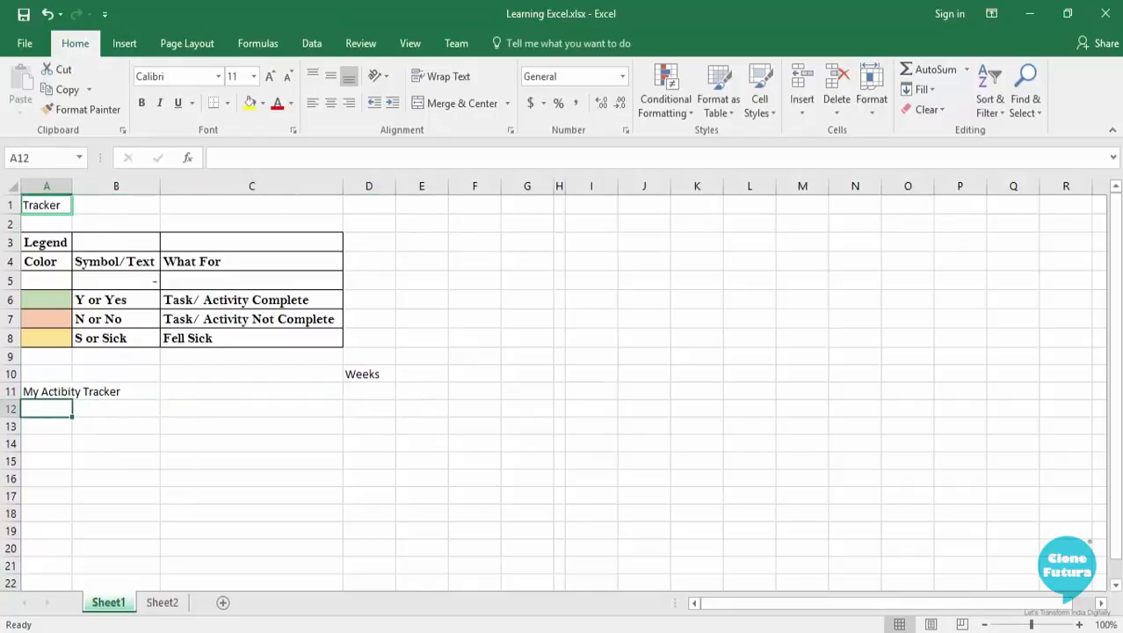
pyautogui.write('Days')
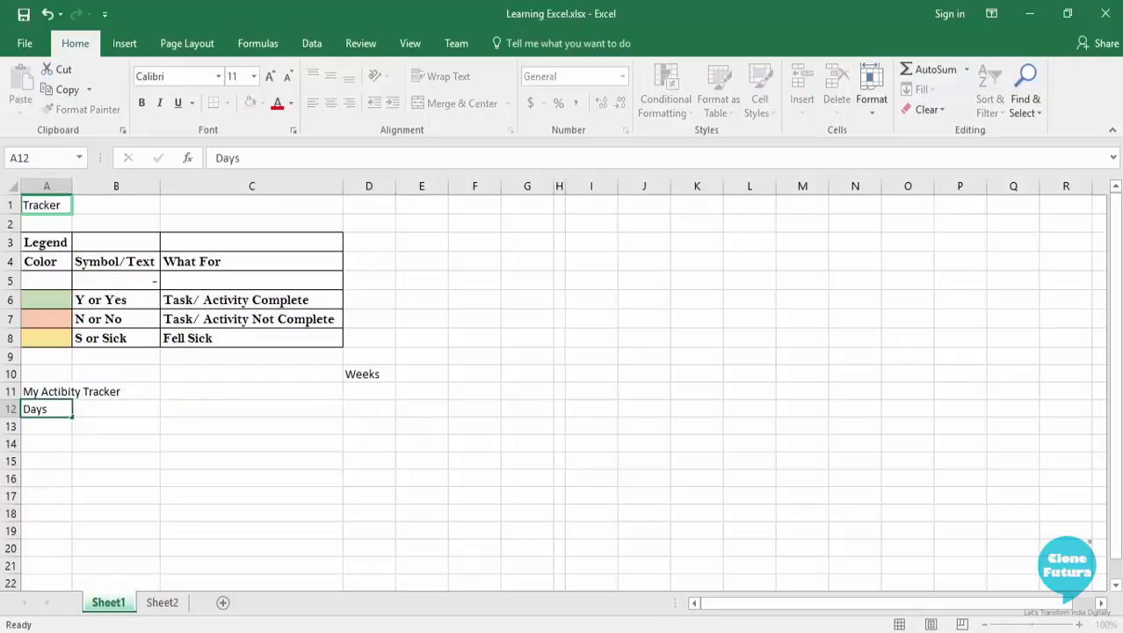
# Enter the day abbreviations "Su" in D12 and "Mo" in E12 of the Days row.
pyautogui.press('Right')
pyautogui.press('Right')
pyautogui.press('Right')
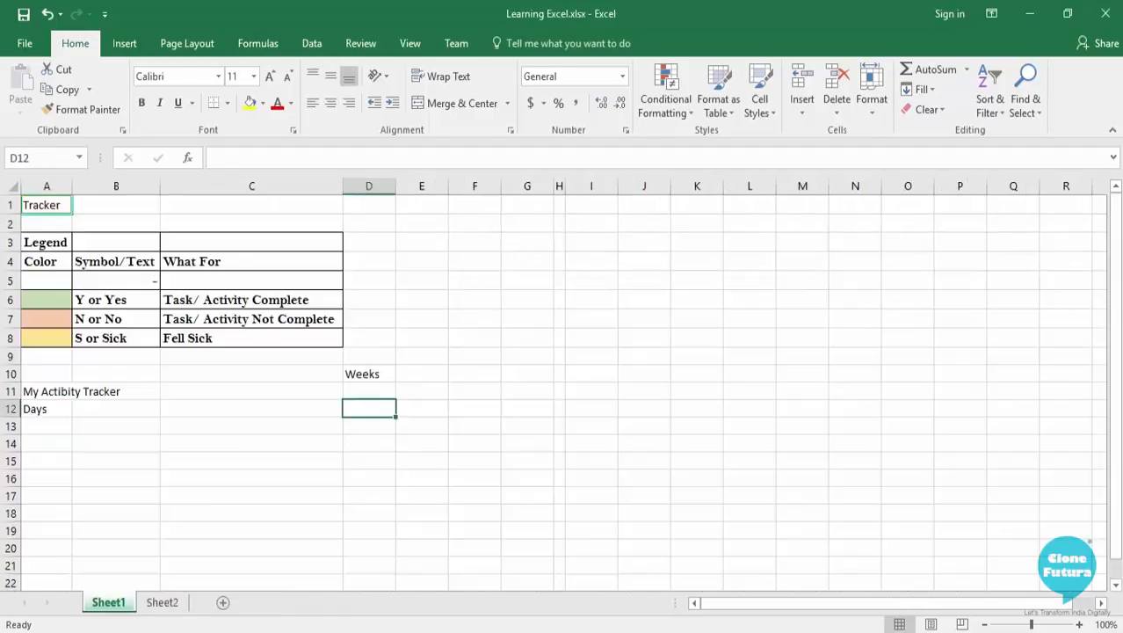
pyautogui.write('Su')
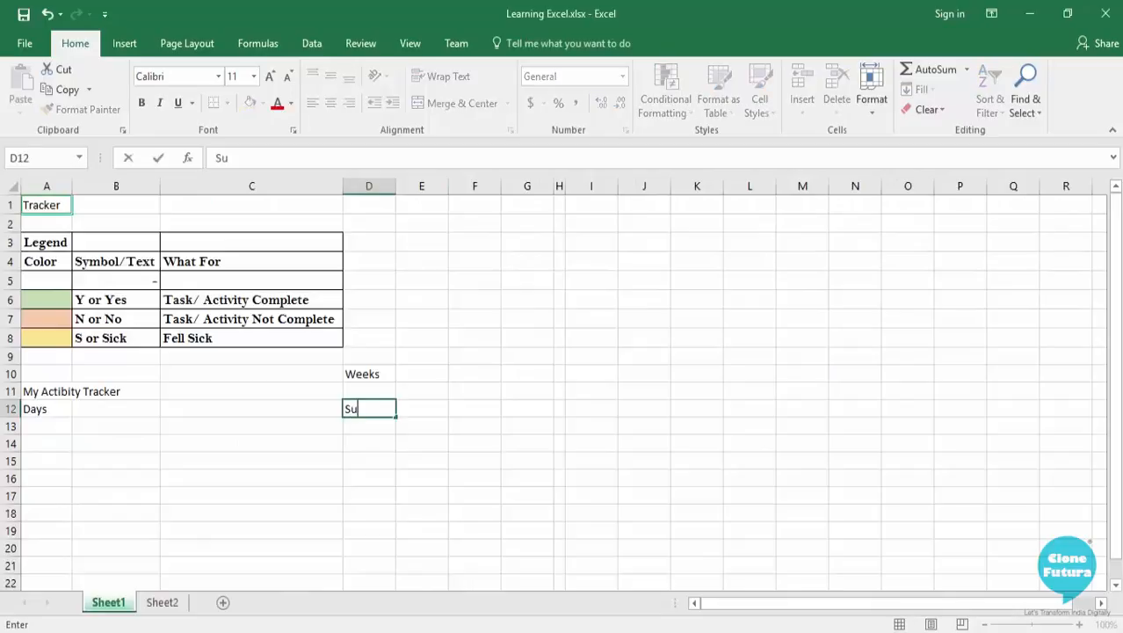
pyautogui.press('Right')
pyautogui.write('Mo')
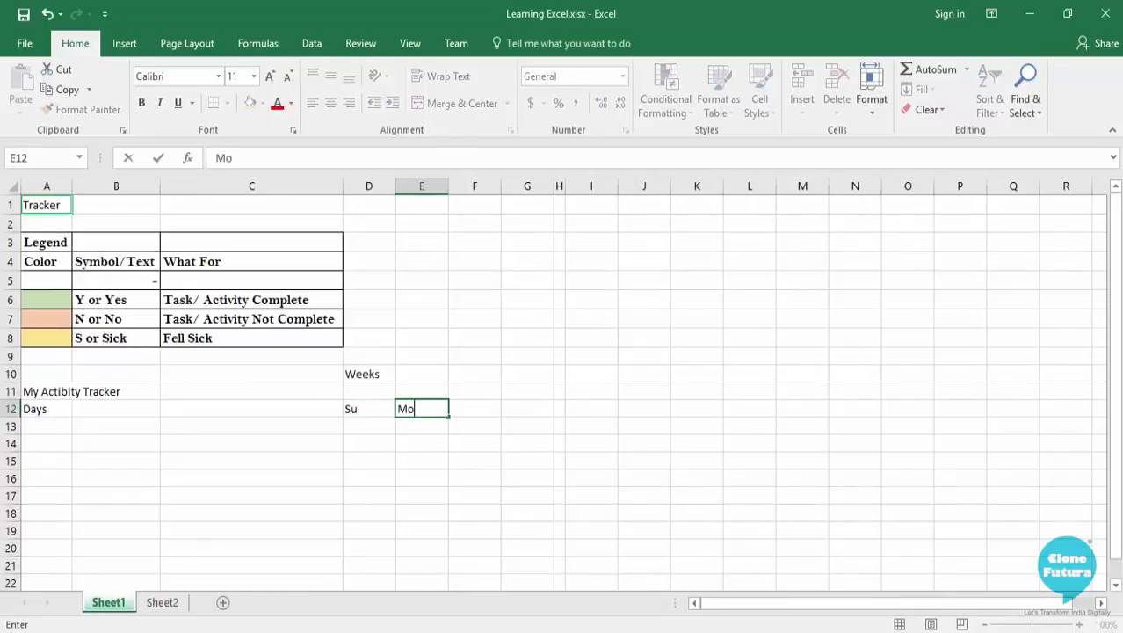
pyautogui.press('Right')
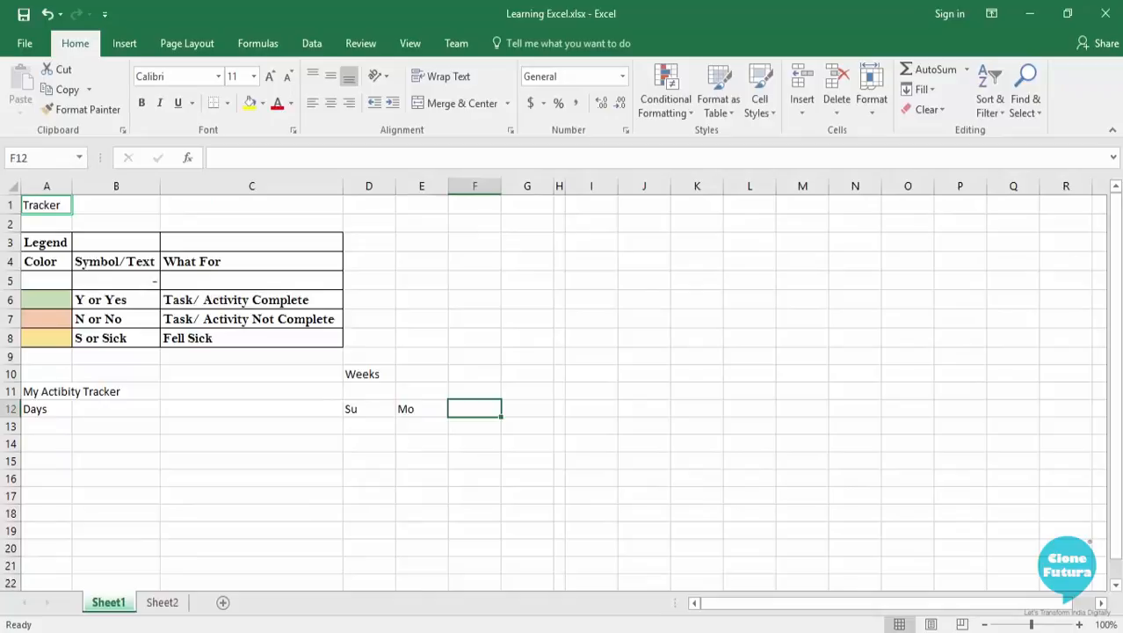
# Enter the row label "Dates" in cell A13, below the Days label.
pyautogui.press('Down')
pyautogui.press('Left')
pyautogui.press('Left')
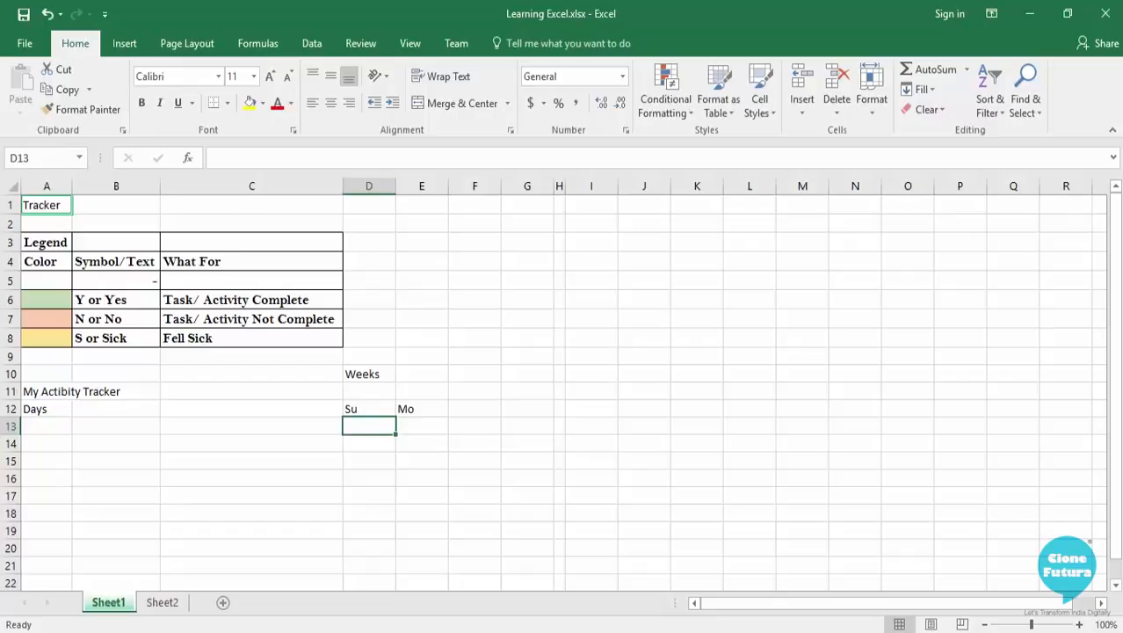
pyautogui.press('Left')
pyautogui.press('Left')
pyautogui.press('Left')
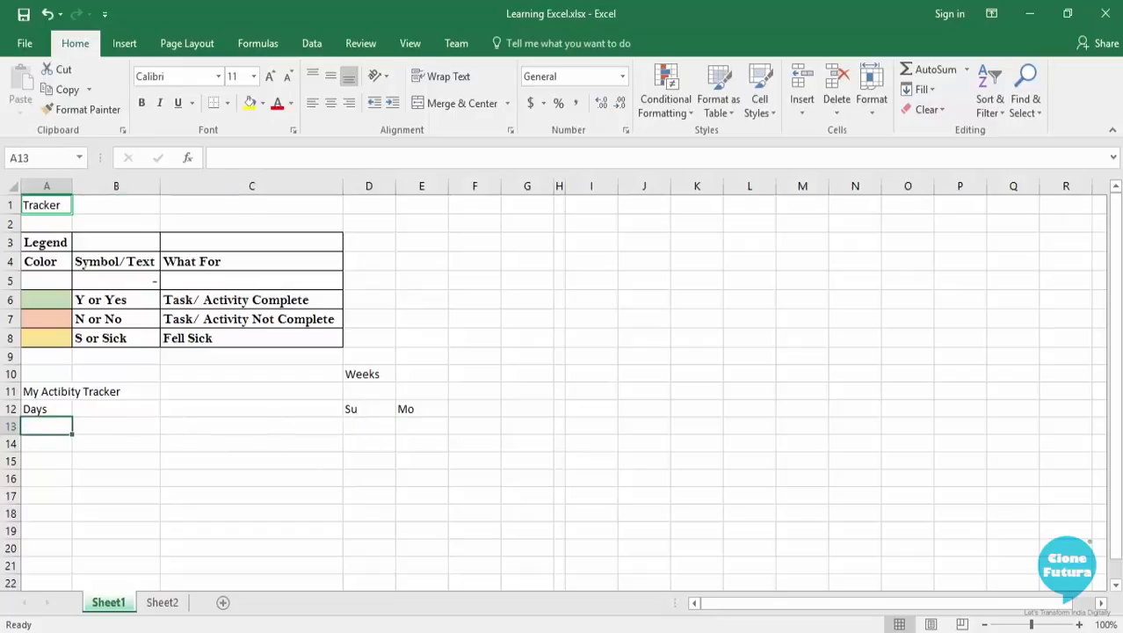
pyautogui.write('Dates')
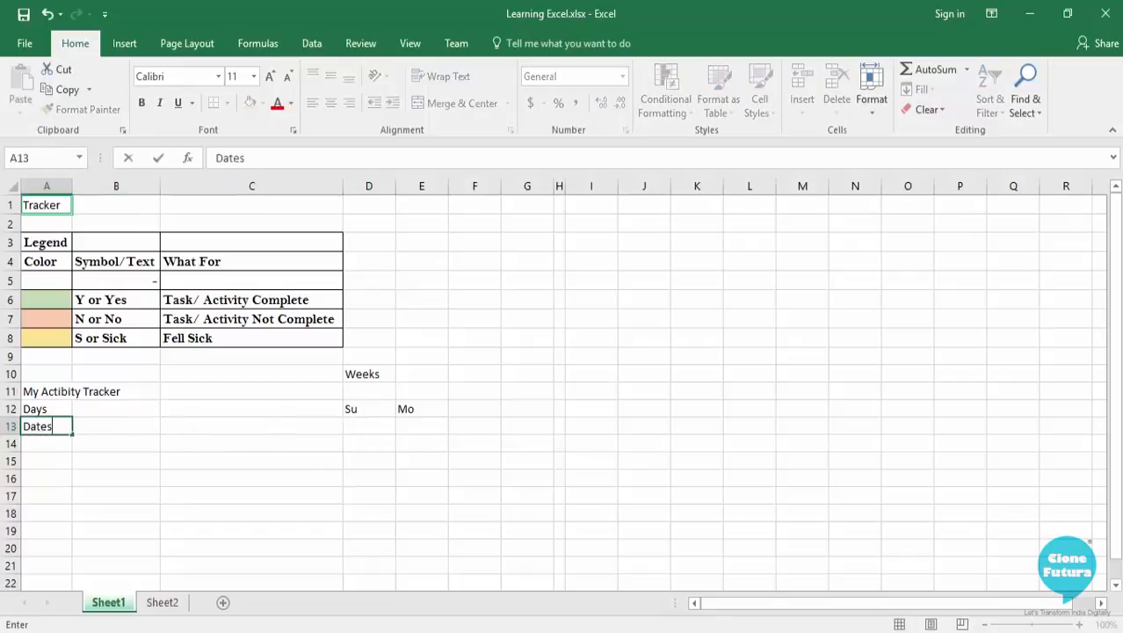
# Enter the dates 1, 2 and 3 in cells D13, E13 and F13 of the Dates row.
pyautogui.press('Right')
pyautogui.press('Right')
pyautogui.press('Right')
pyautogui.press('Right')
pyautogui.press('Left')
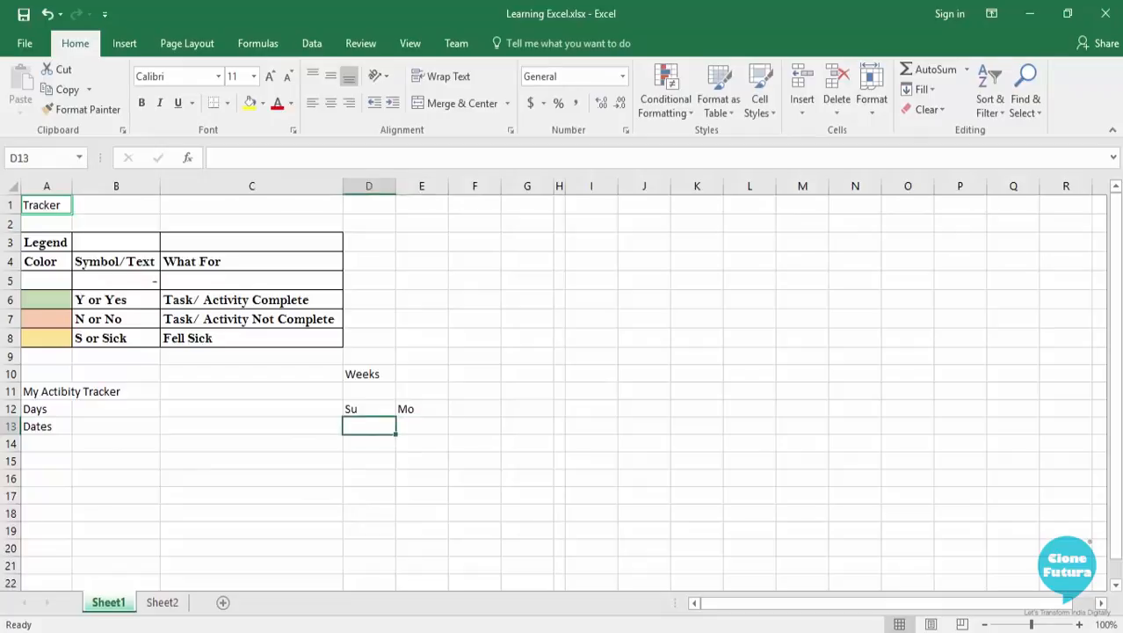
pyautogui.write('1')
pyautogui.press('Right')
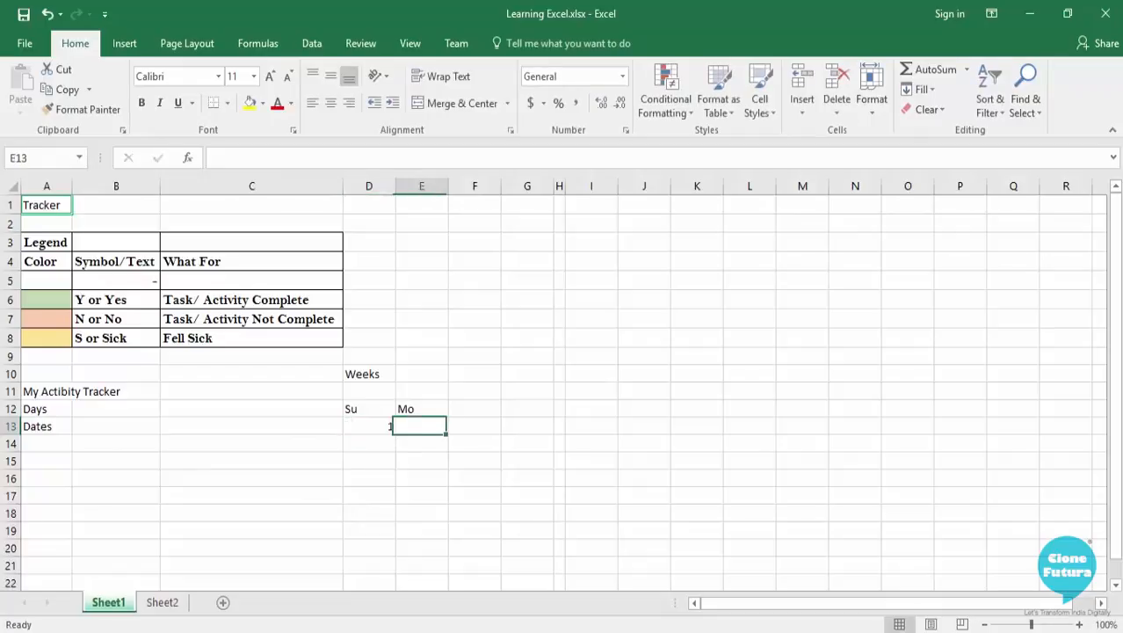
pyautogui.write('2')
pyautogui.press('Right')
pyautogui.write('3')
pyautogui.press('Right')
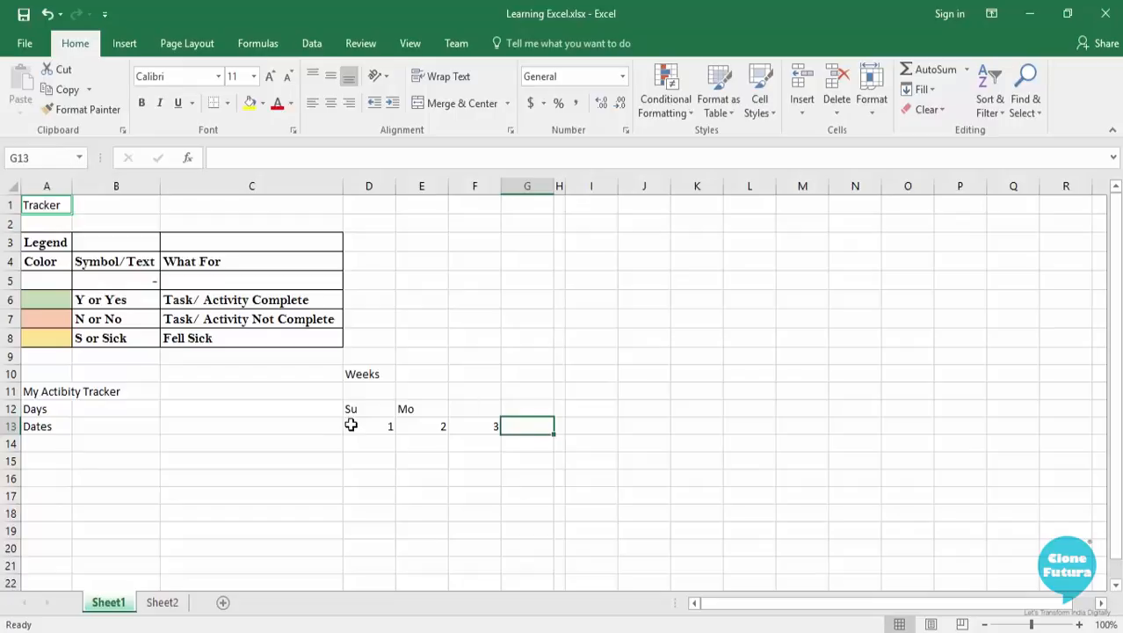
# Extend the number series from D13:F13 across the Dates row to 10 in cell M13.
pyautogui.moveTo(364, 424); pyautogui.dragTo(461, 426)
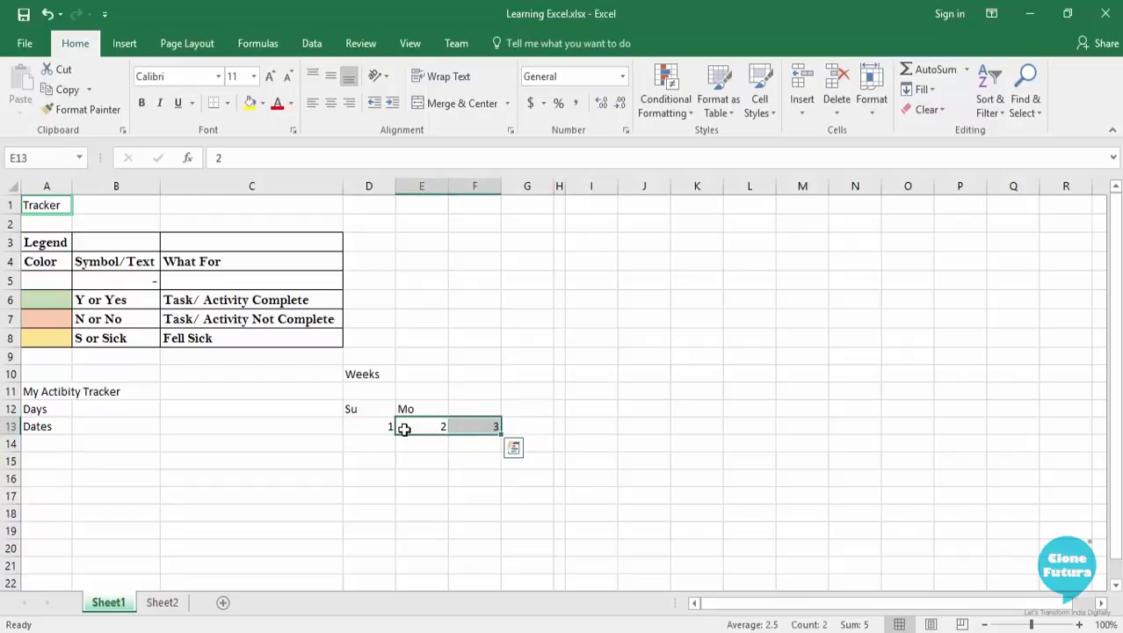
pyautogui.moveTo(369, 428); pyautogui.dragTo(474, 430)
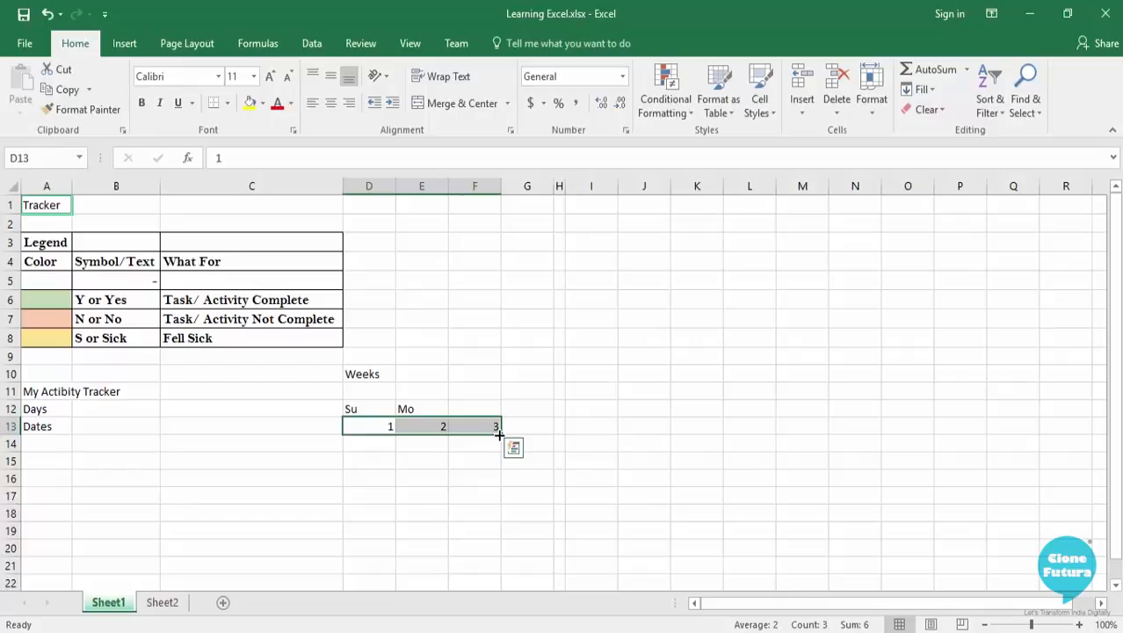
pyautogui.moveTo(498, 434); pyautogui.dragTo(583, 437)
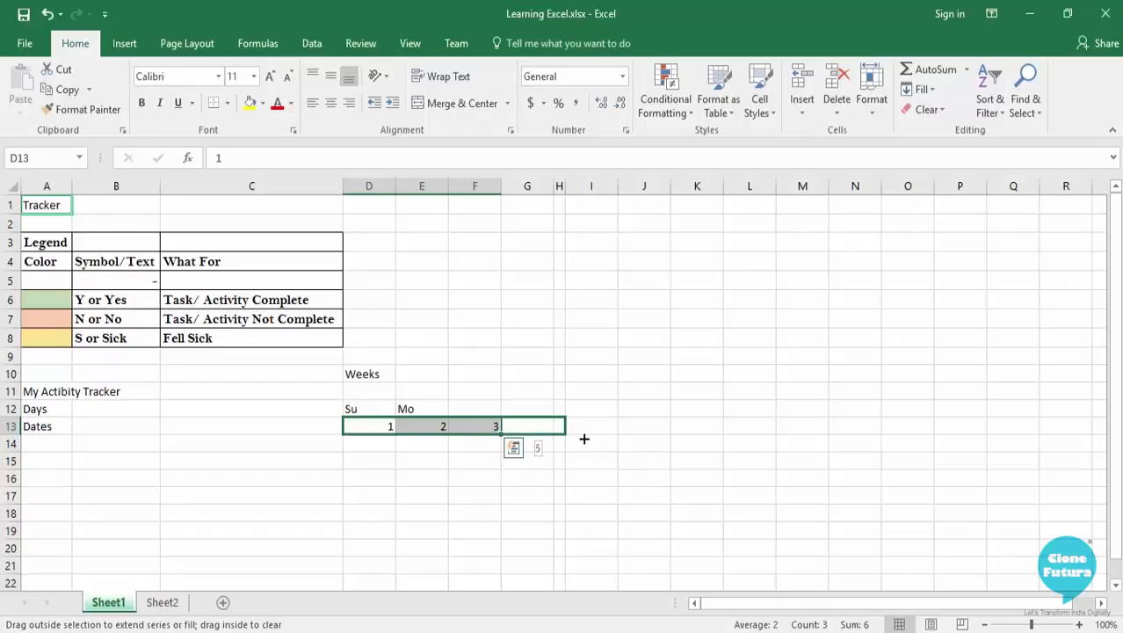
pyautogui.moveTo(583, 438); pyautogui.dragTo(823, 430)
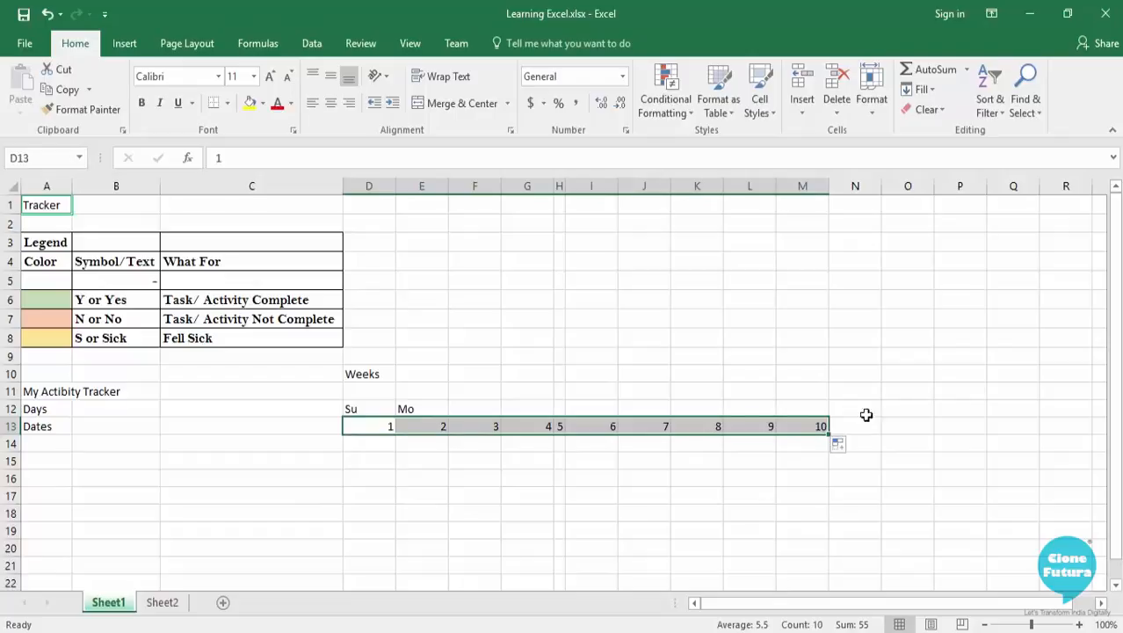
# Enter 1 in cell N2 and fill that single value down the column to N9.
pyautogui.click(852, 224)
pyautogui.write('1')
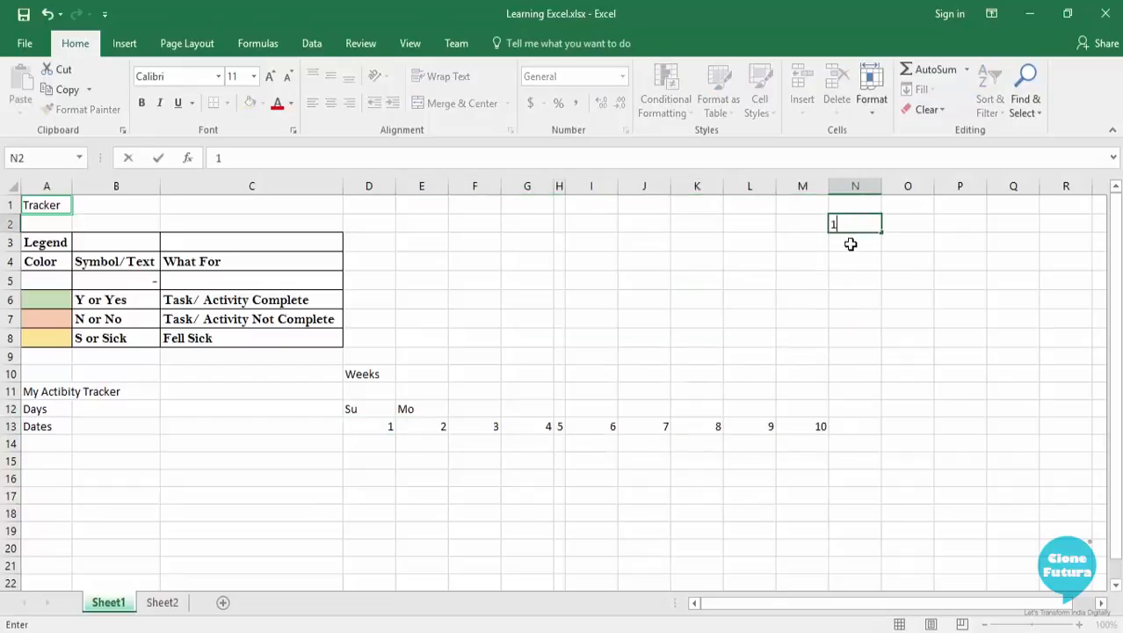
pyautogui.press('Return')
pyautogui.click(869, 222)
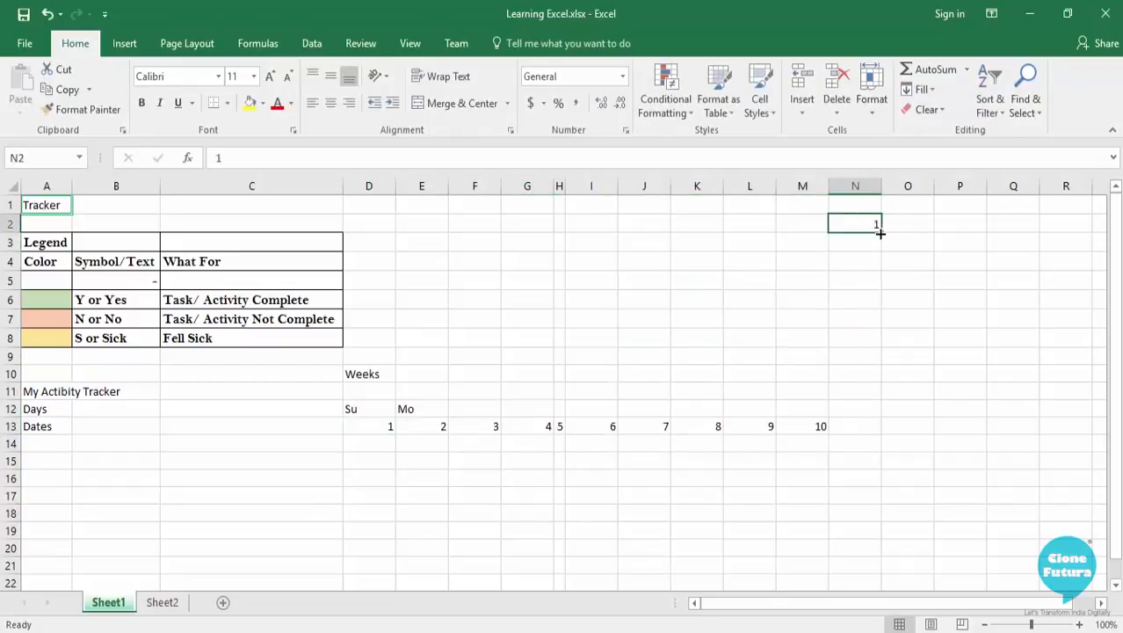
pyautogui.moveTo(879, 230); pyautogui.dragTo(881, 365)
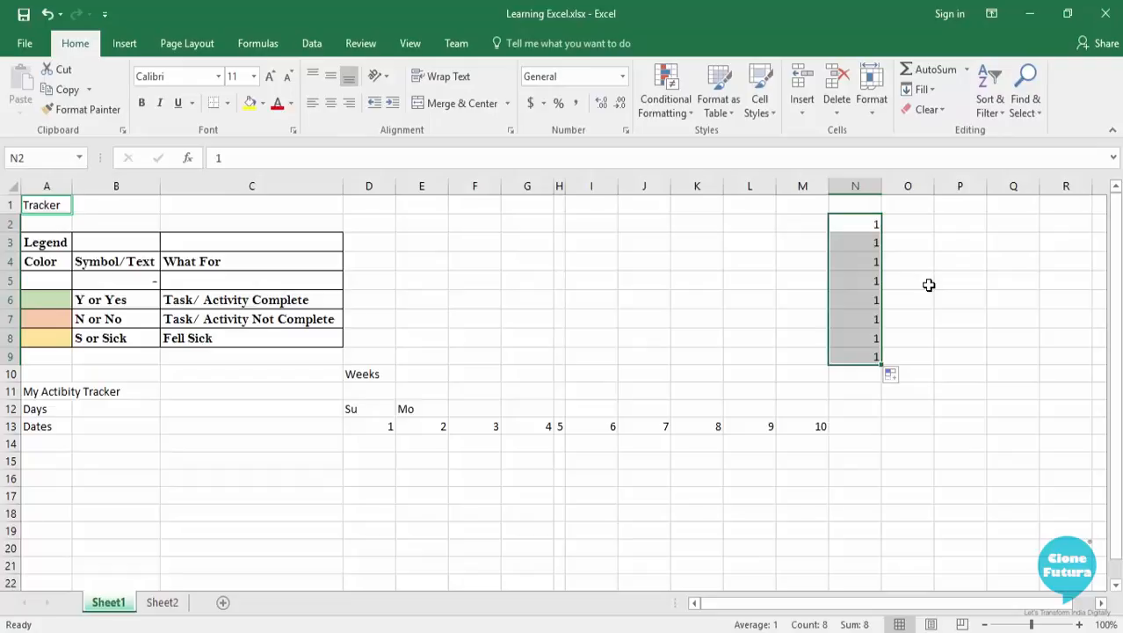
# Enter 2 in O2 and 4 in O3, and fill the even-number series down to 16 in O9.
pyautogui.press('Right')
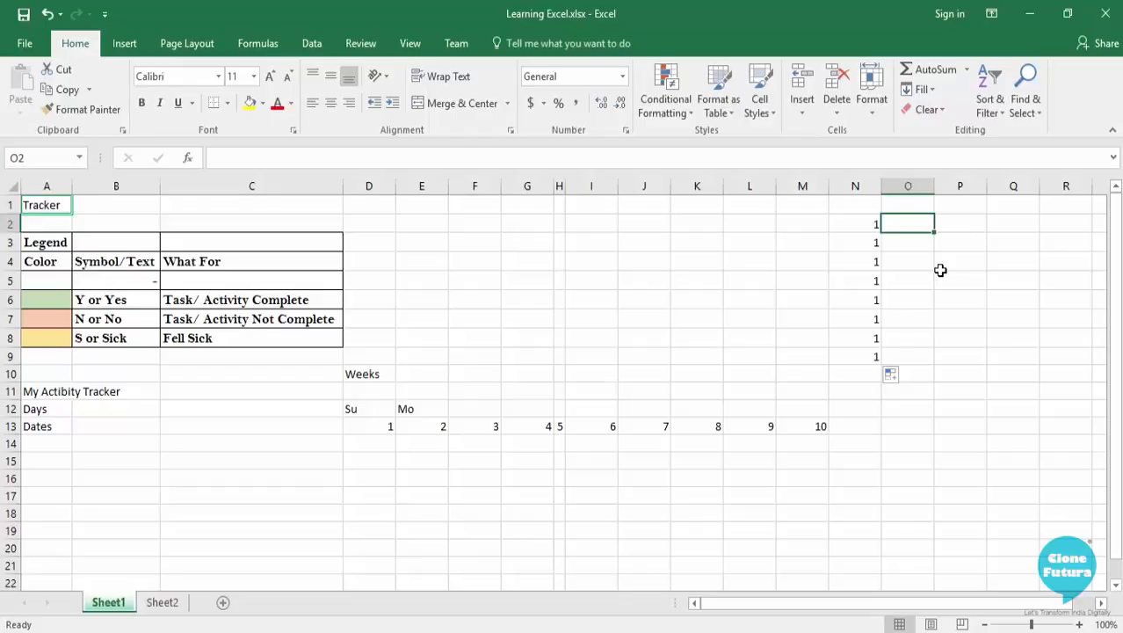
pyautogui.write('2')
pyautogui.press('Return')
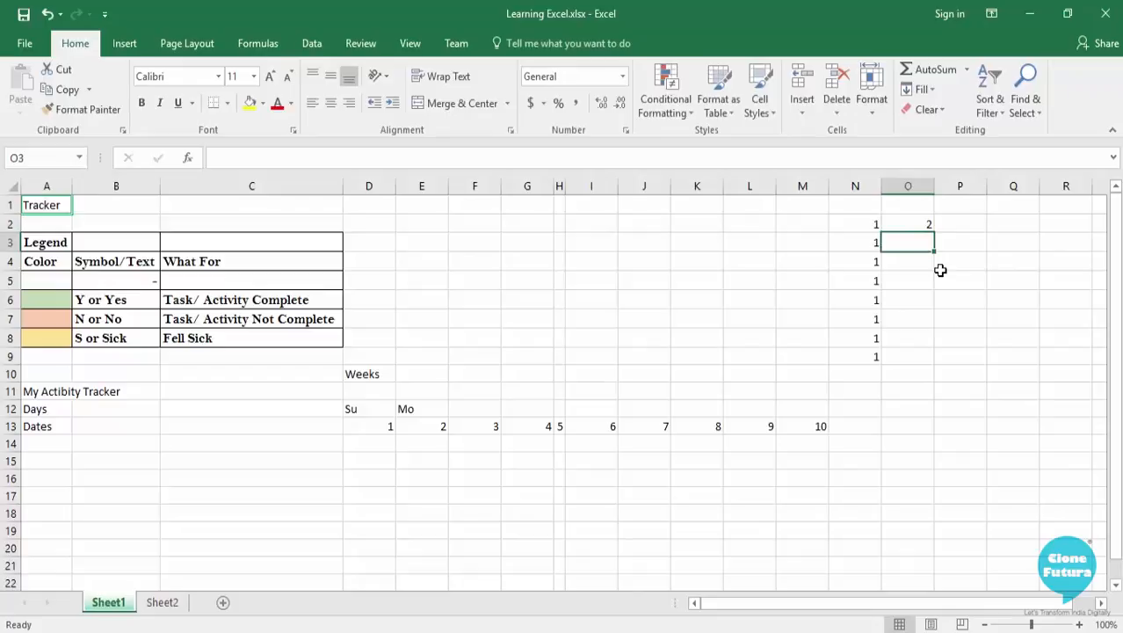
pyautogui.write('4')
pyautogui.press('Return')
pyautogui.press('Up')
pyautogui.moveTo(926, 227); pyautogui.dragTo(936, 252)
pyautogui.moveTo(932, 284); pyautogui.dragTo(930, 360)
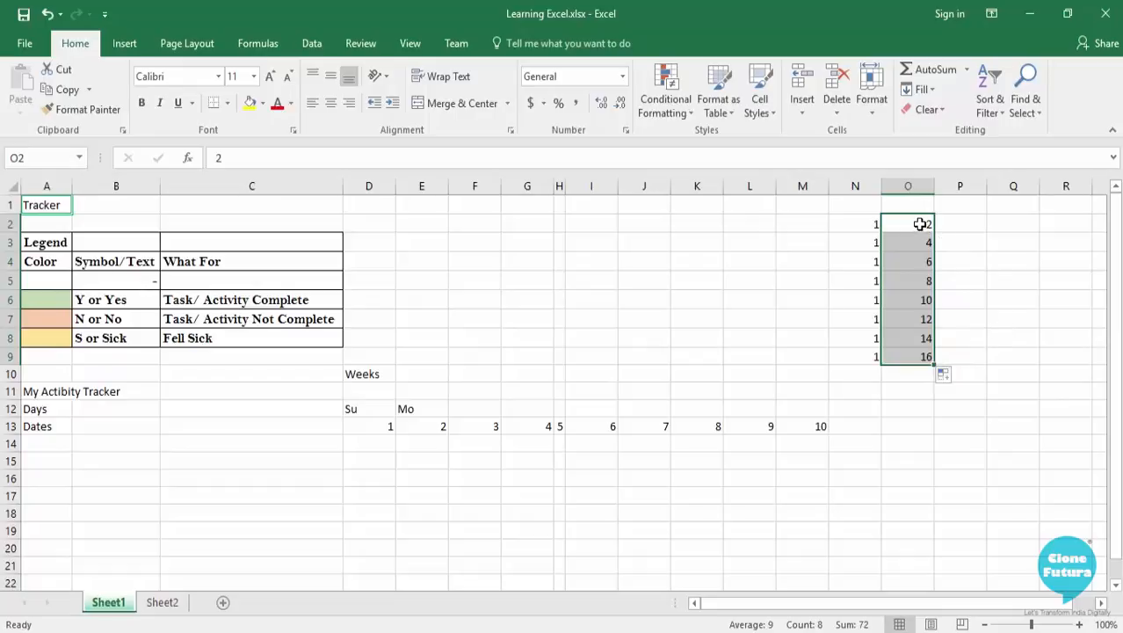
pyautogui.moveTo(919, 226); pyautogui.dragTo(918, 244)
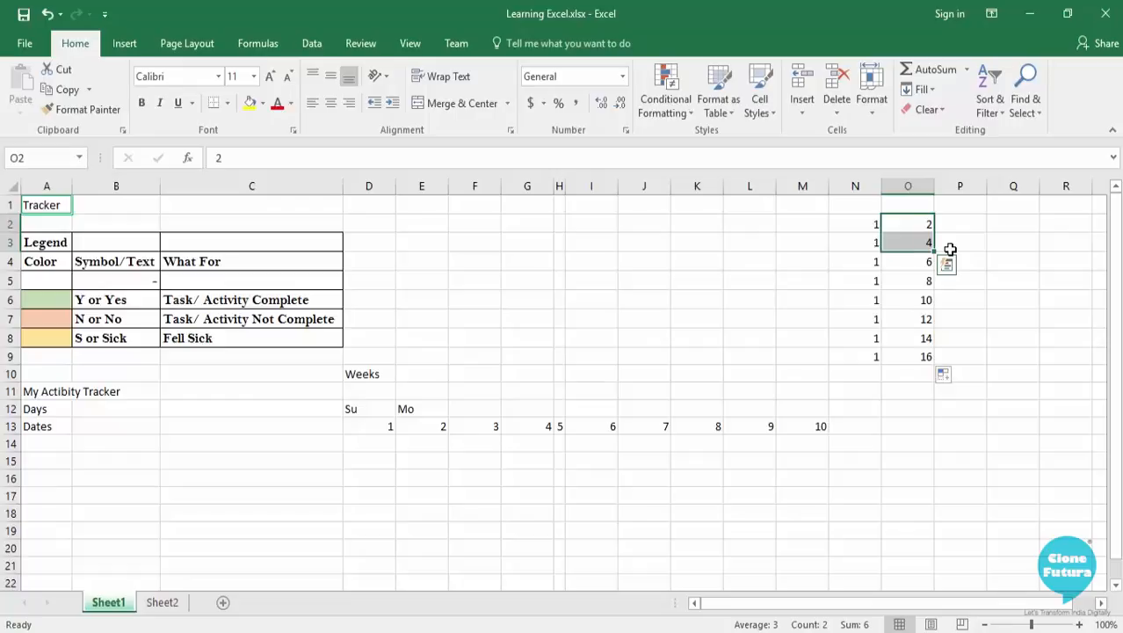
# Enter "January" in cell P2 and fill the month names down to November in P12.
pyautogui.click(973, 227)
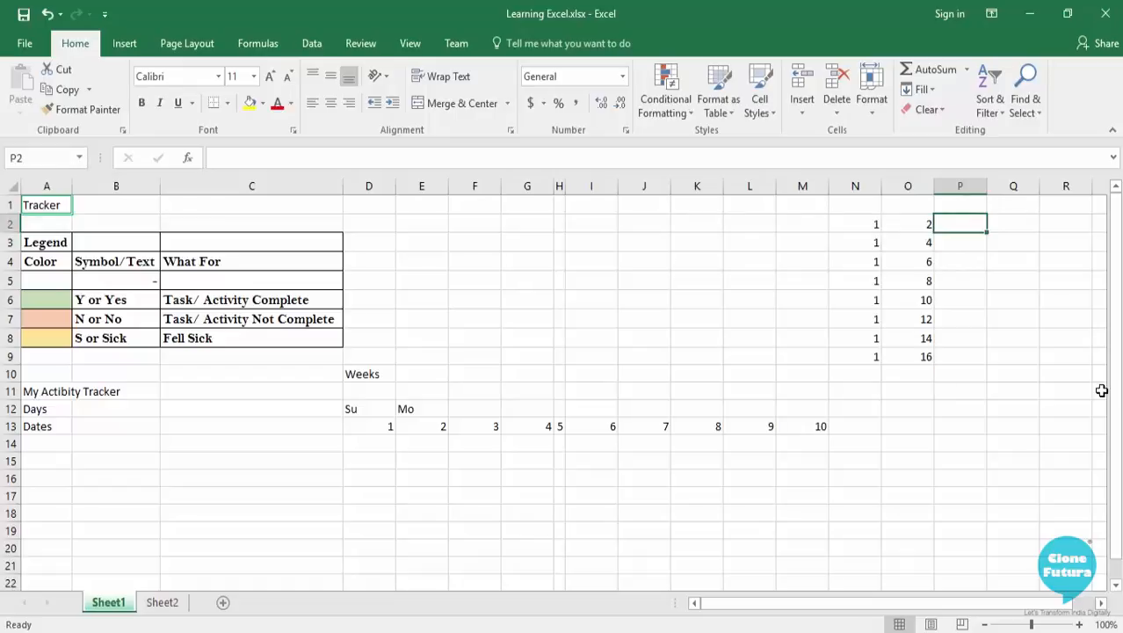
pyautogui.write('January')
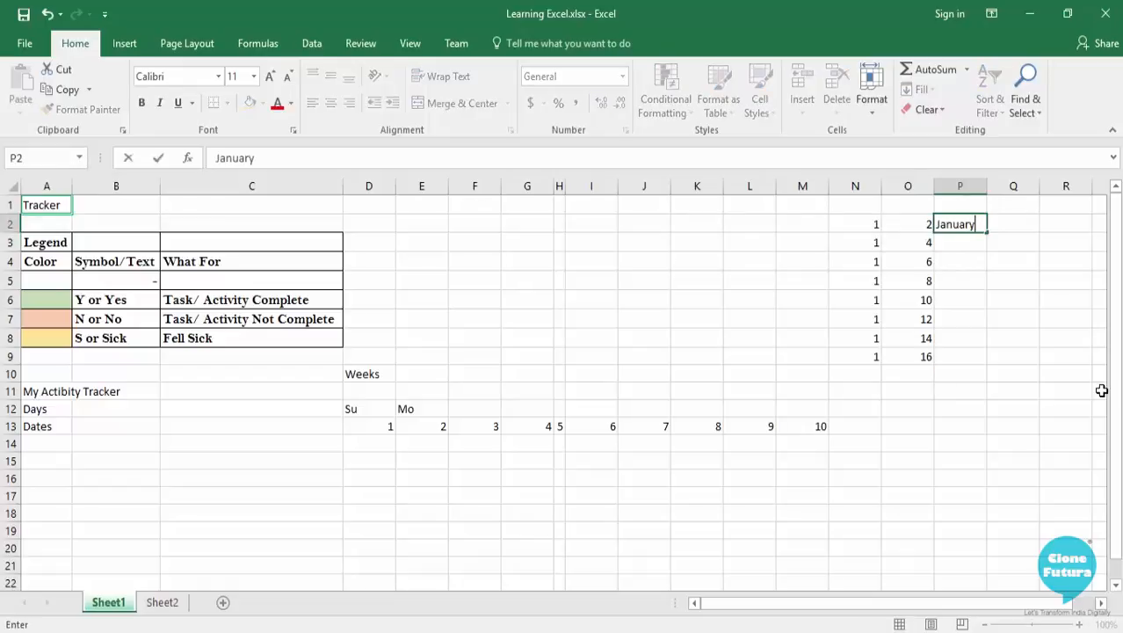
pyautogui.press('Return')
pyautogui.click(982, 224)
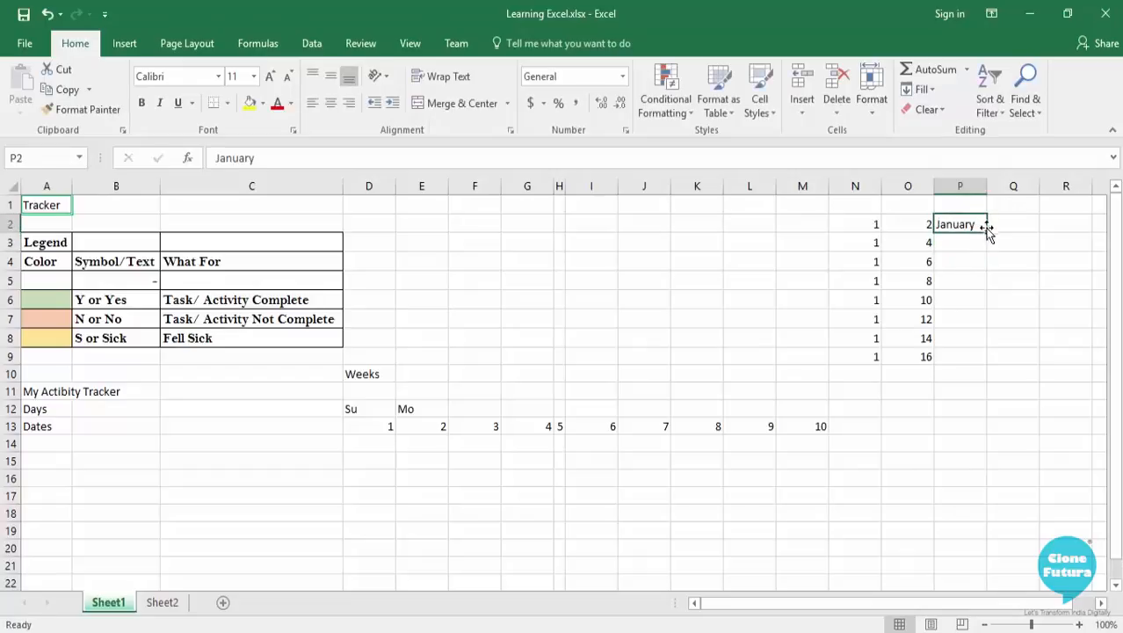
pyautogui.moveTo(985, 230); pyautogui.dragTo(982, 409)
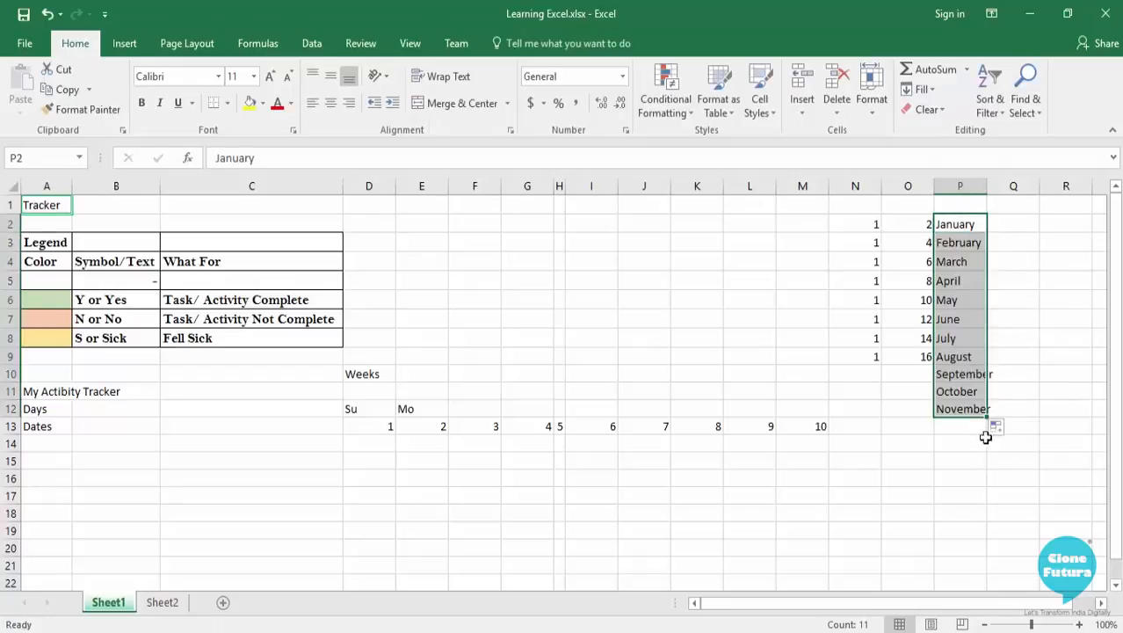
# Enter "Monday" in cell Q2 and fill the weekday names down to Thursday in Q12.
pyautogui.click(1018, 226)
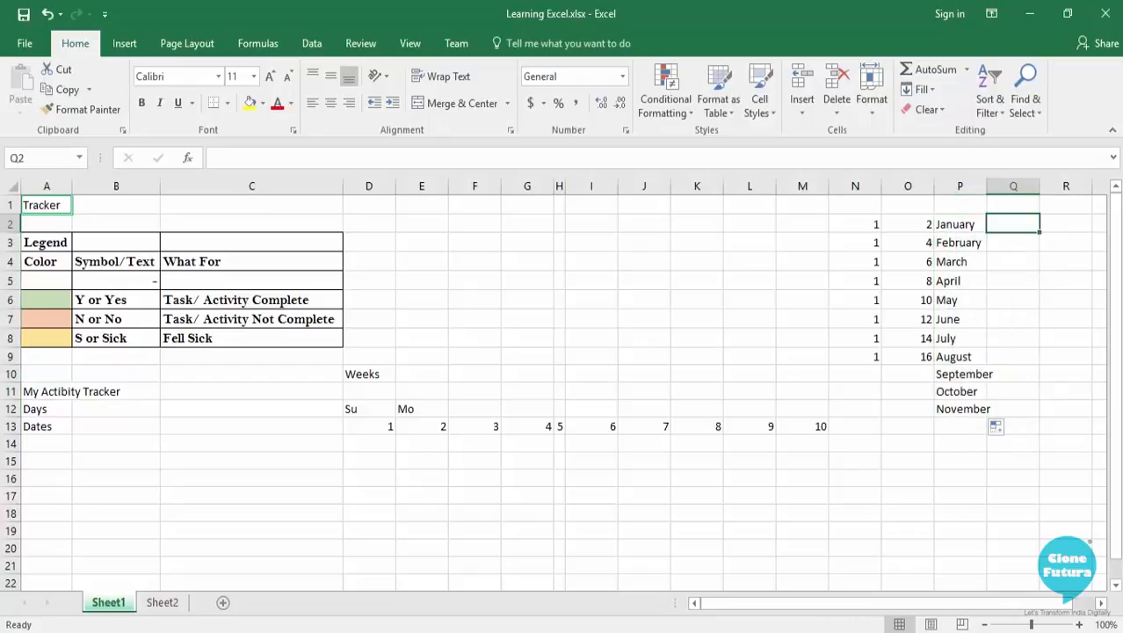
pyautogui.write('Monday')
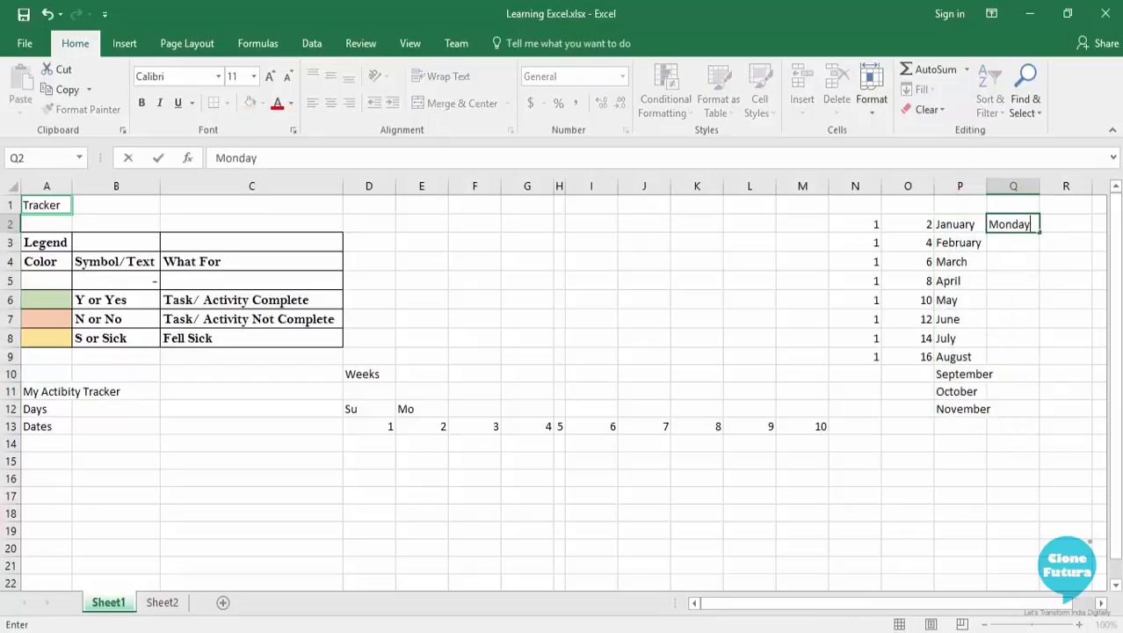
pyautogui.press('Return')
pyautogui.click(1030, 225)
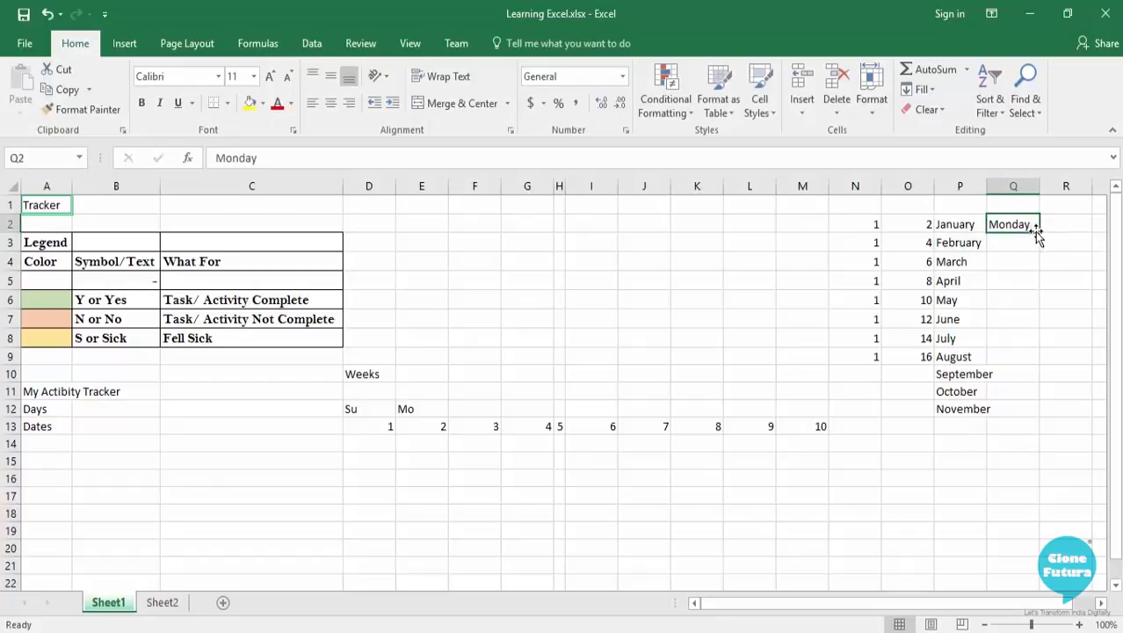
pyautogui.moveTo(1040, 233); pyautogui.dragTo(1039, 411)
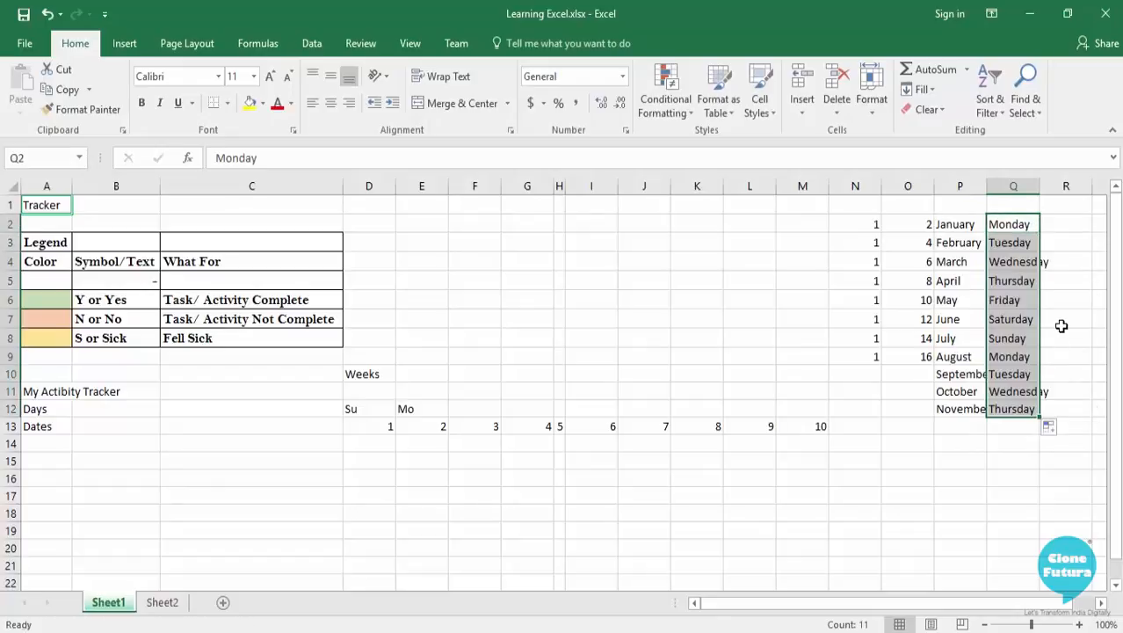
# Undo the sample weekday, month, even-number and repeated-value series in columns N to Q.
pyautogui.hotkey('ctrl', 'z')
pyautogui.hotkey('ctrl', 'z')
pyautogui.hotkey('ctrl', 'z')
pyautogui.hotkey('ctrl', 'z')
pyautogui.hotkey('ctrl', 'z')
pyautogui.hotkey('ctrl', 'z')
pyautogui.hotkey('ctrl', 'z')
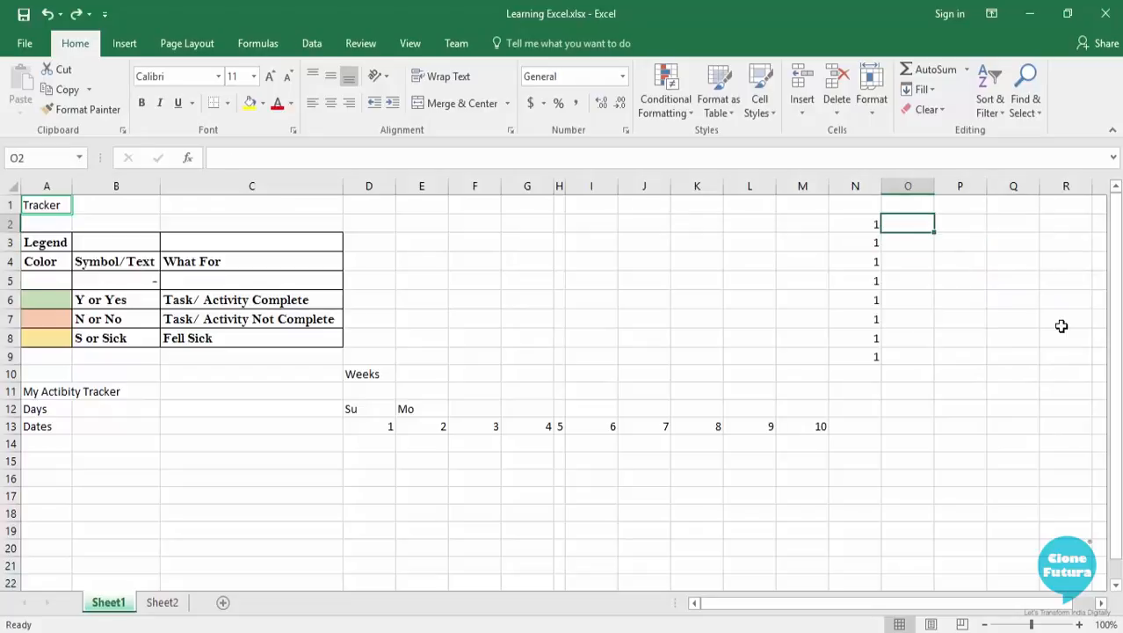
pyautogui.hotkey('ctrl', 'z')
pyautogui.hotkey('ctrl', 'z')
# Extend the Dates row from L13:M13 across to 31 in cell AH13.
pyautogui.moveTo(764, 425); pyautogui.dragTo(1057, 422)
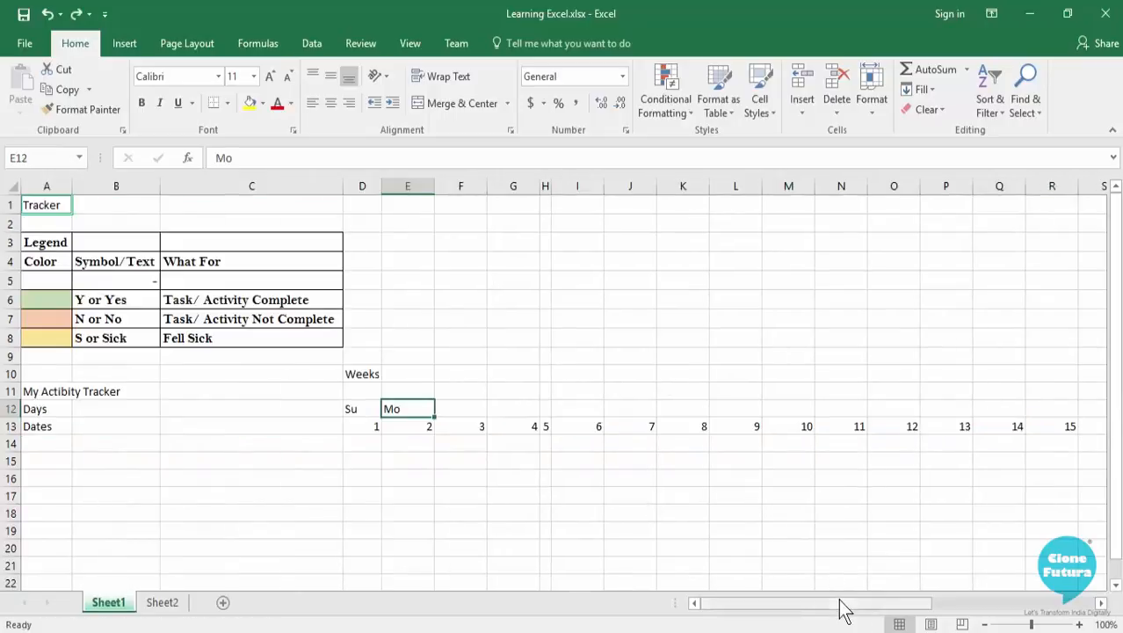
pyautogui.moveTo(842, 608); pyautogui.dragTo(801, 571)
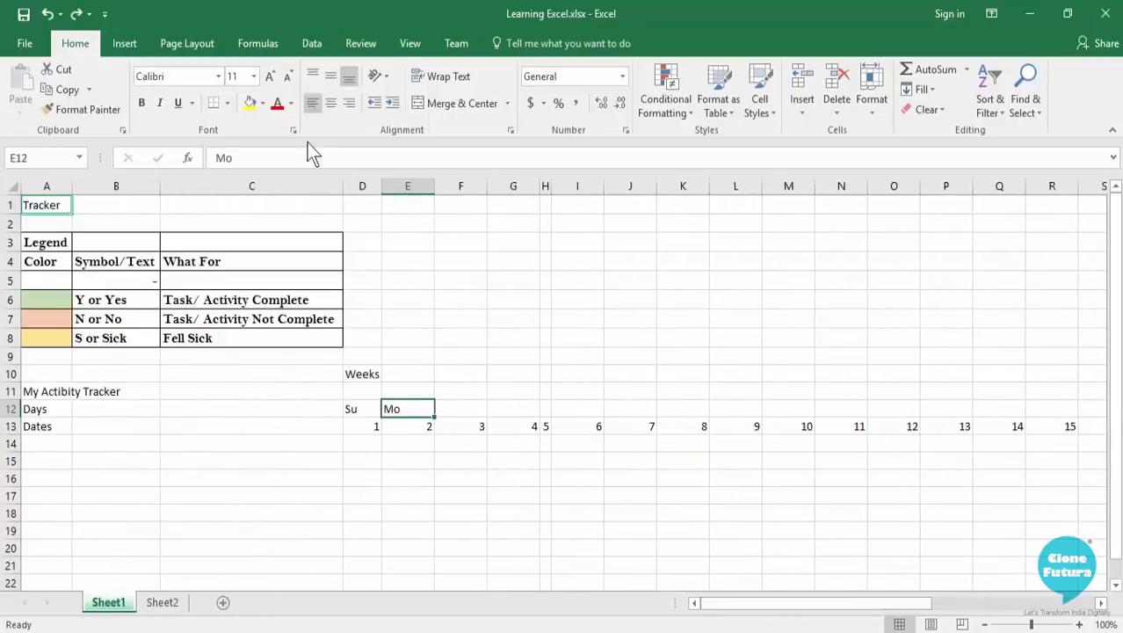
pyautogui.click(356, 185)
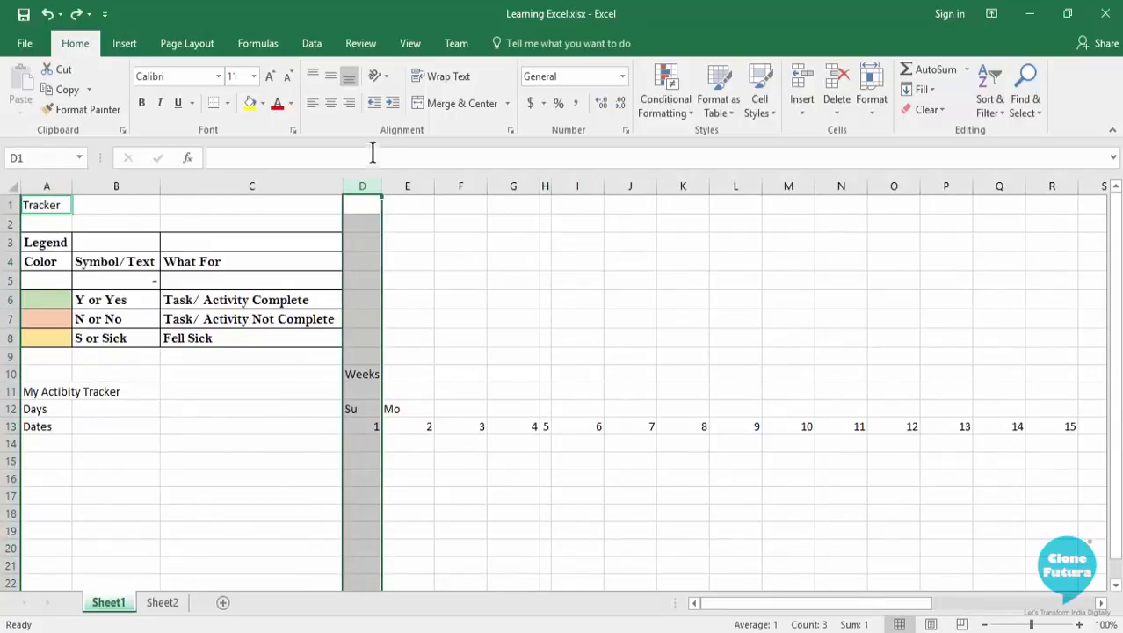
pyautogui.click(361, 426)
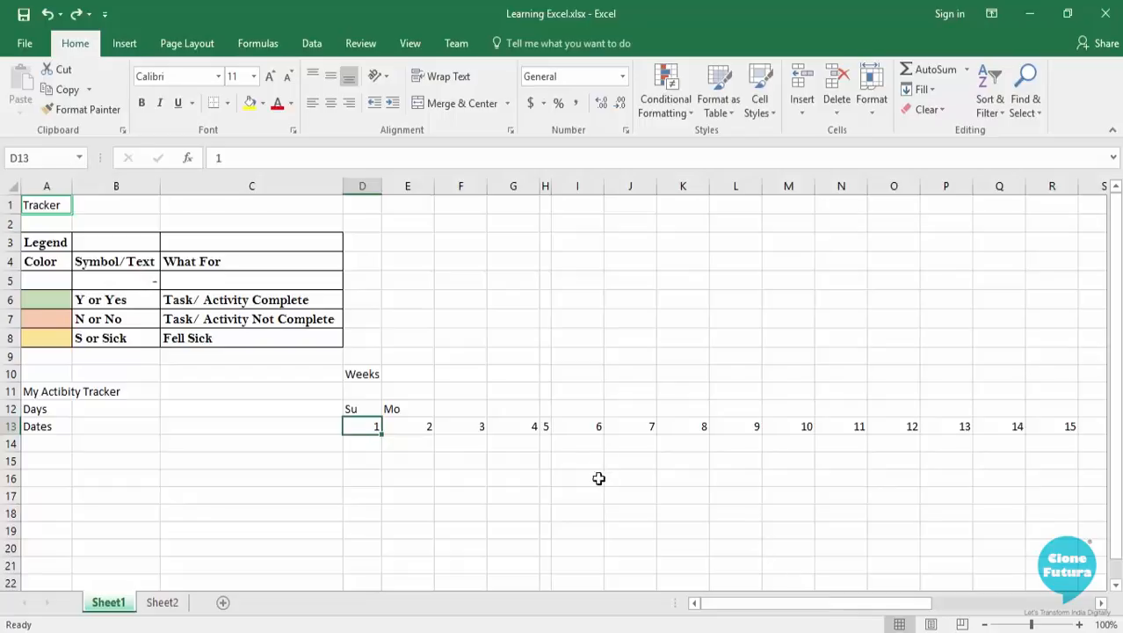
pyautogui.click(628, 474)
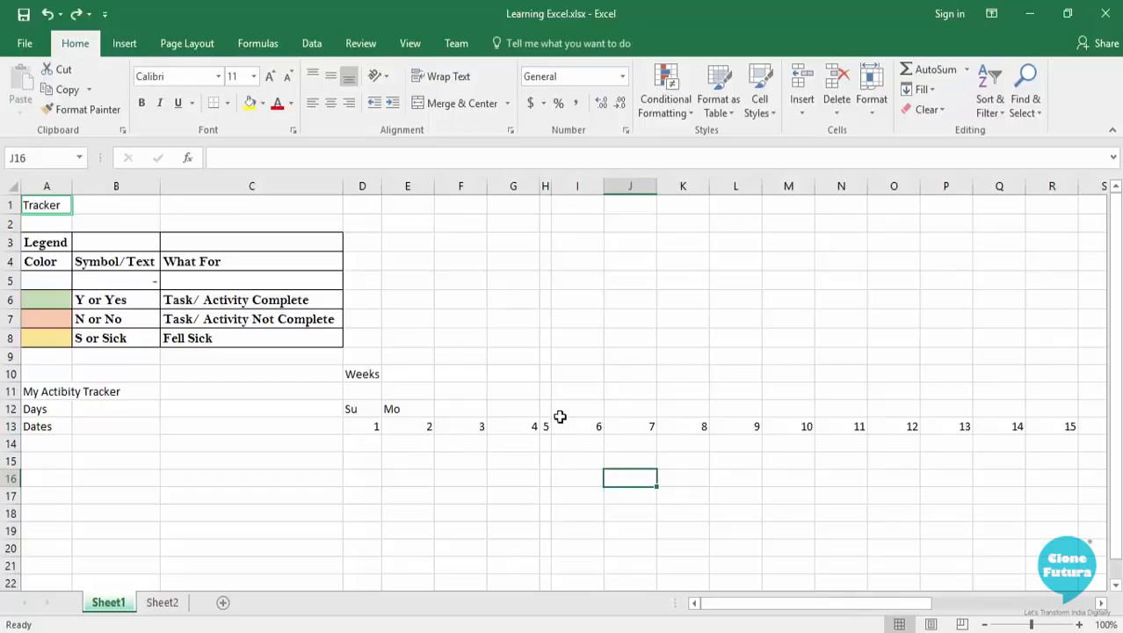
pyautogui.click(370, 185)
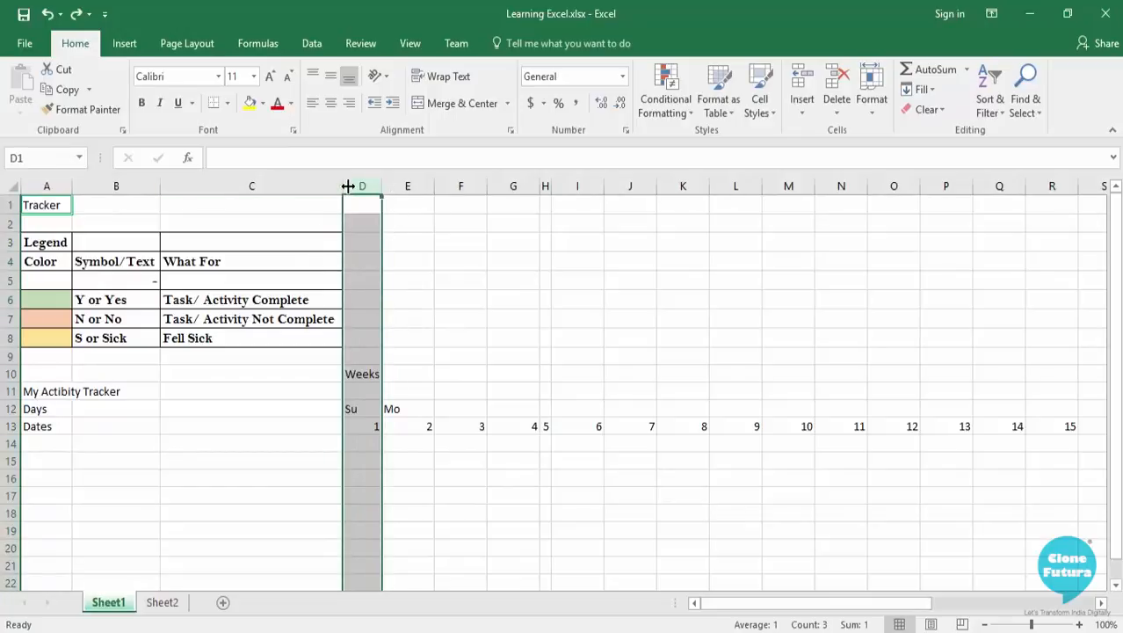
pyautogui.moveTo(407, 263); pyautogui.dragTo(407, 277)
# Select whole columns D through I one by one as a multiple selection.
pyautogui.click(361, 186)
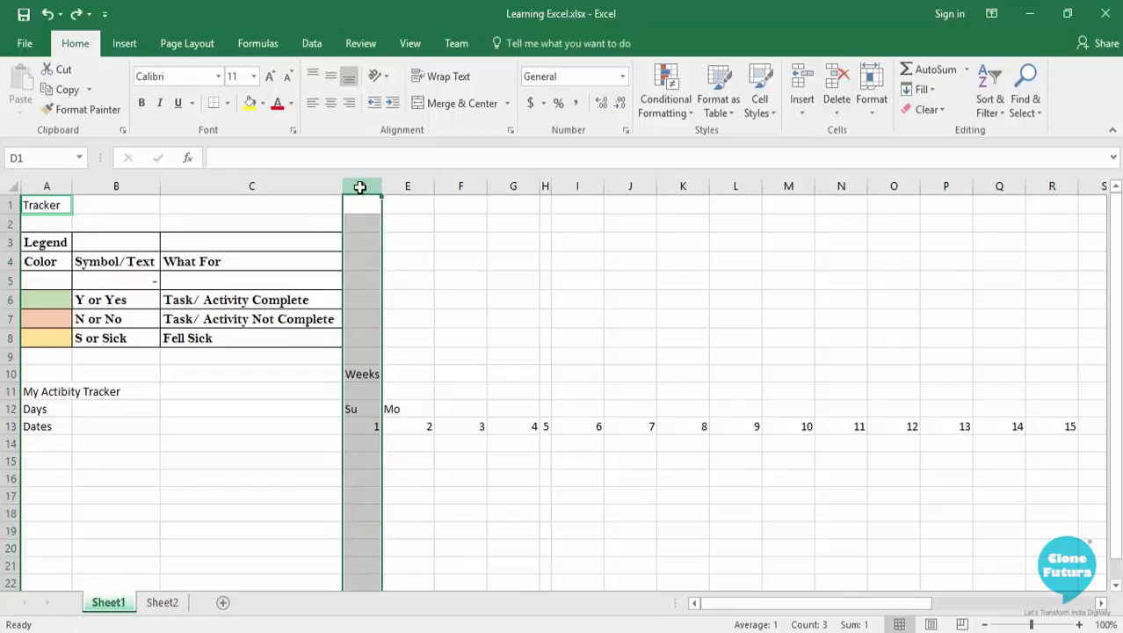
pyautogui.keyDown('ctrl'); pyautogui.click(418, 185); pyautogui.keyUp('ctrl')
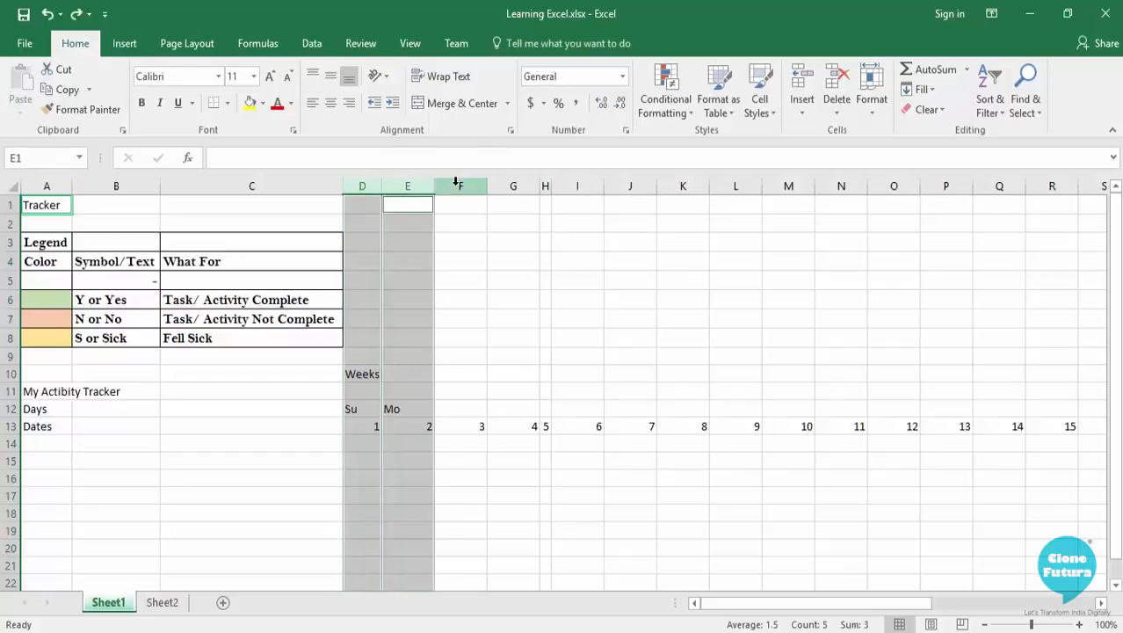
pyautogui.keyDown('ctrl'); pyautogui.click(459, 186); pyautogui.keyUp('ctrl')
pyautogui.keyDown('ctrl'); pyautogui.click(505, 185); pyautogui.keyUp('ctrl')
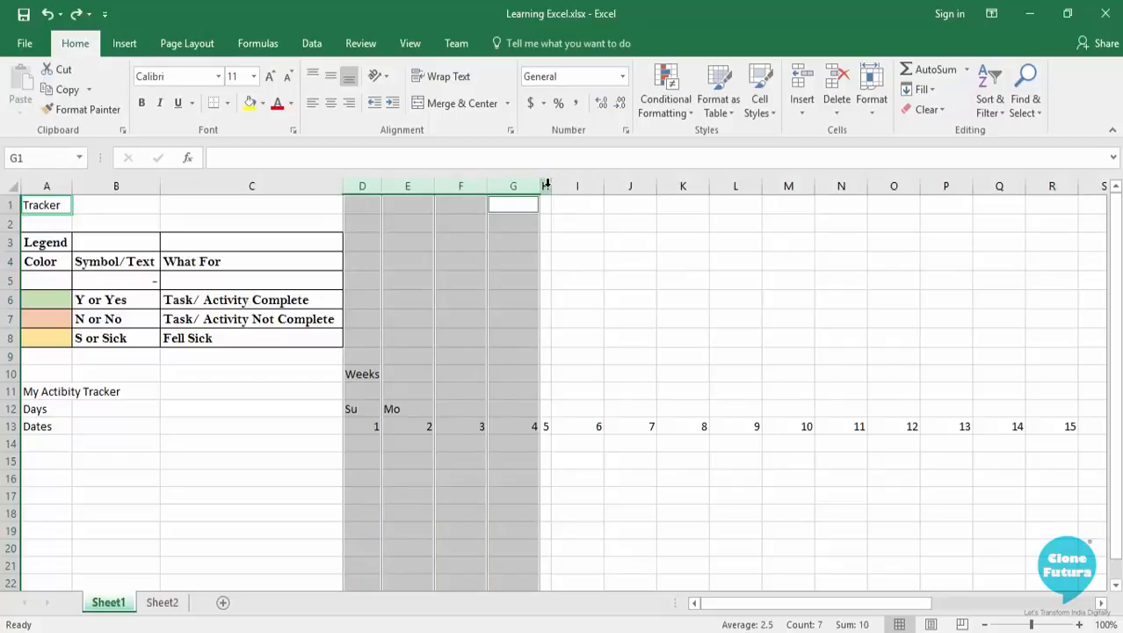
pyautogui.keyDown('ctrl'); pyautogui.click(545, 186); pyautogui.keyUp('ctrl')
pyautogui.keyDown('ctrl'); pyautogui.click(566, 186); pyautogui.keyUp('ctrl')
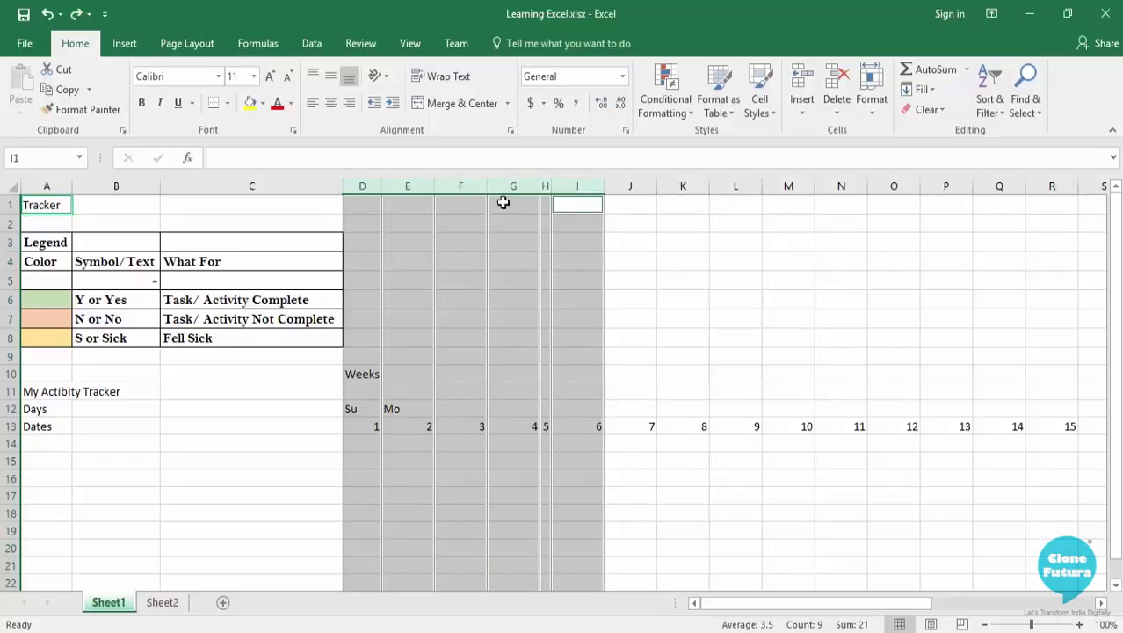
# Select columns D through AH and narrow them all to one equal width that just fits the two-digit dates.
pyautogui.click(362, 185)
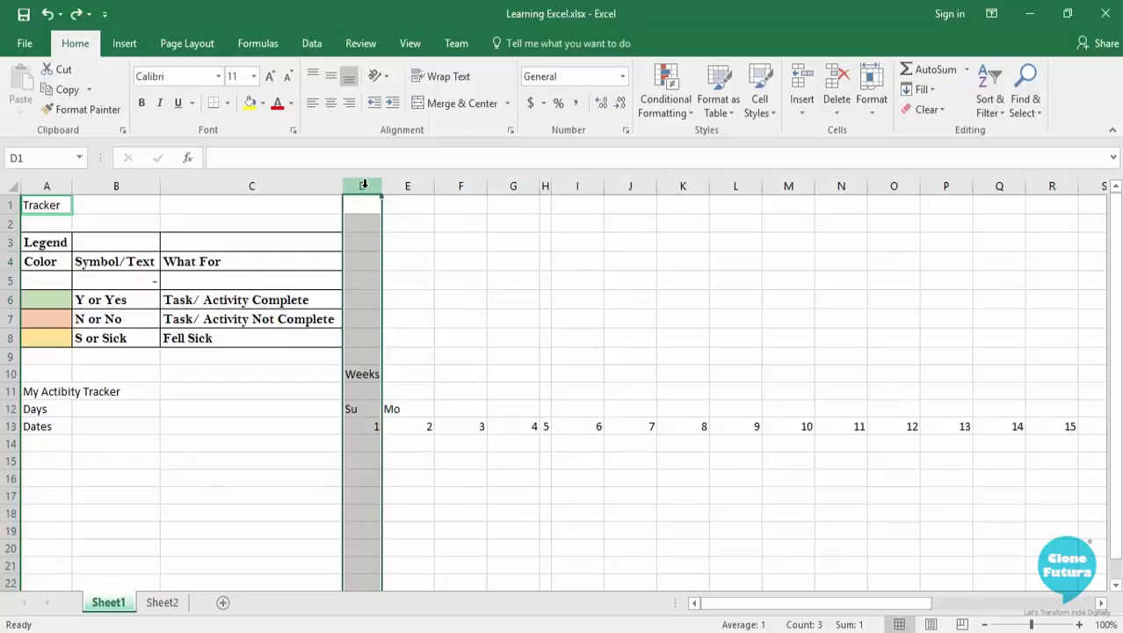
pyautogui.hotkey('shift', 'Right')
pyautogui.hotkey('shift', 'Right')
pyautogui.hotkey('shift', 'Right')
pyautogui.hotkey('shift', 'Right')
pyautogui.hotkey('shift', 'Right')
pyautogui.hotkey('shift', 'Right')
pyautogui.hotkey('shift', 'Right')
pyautogui.hotkey('shift', 'Right')
pyautogui.hotkey('shift', 'Right')
pyautogui.hotkey('shift', 'Right')
pyautogui.hotkey('shift', 'Right')
pyautogui.hotkey('shift', 'Right')
pyautogui.hotkey('shift', 'Right')
pyautogui.hotkey('shift', 'Right')
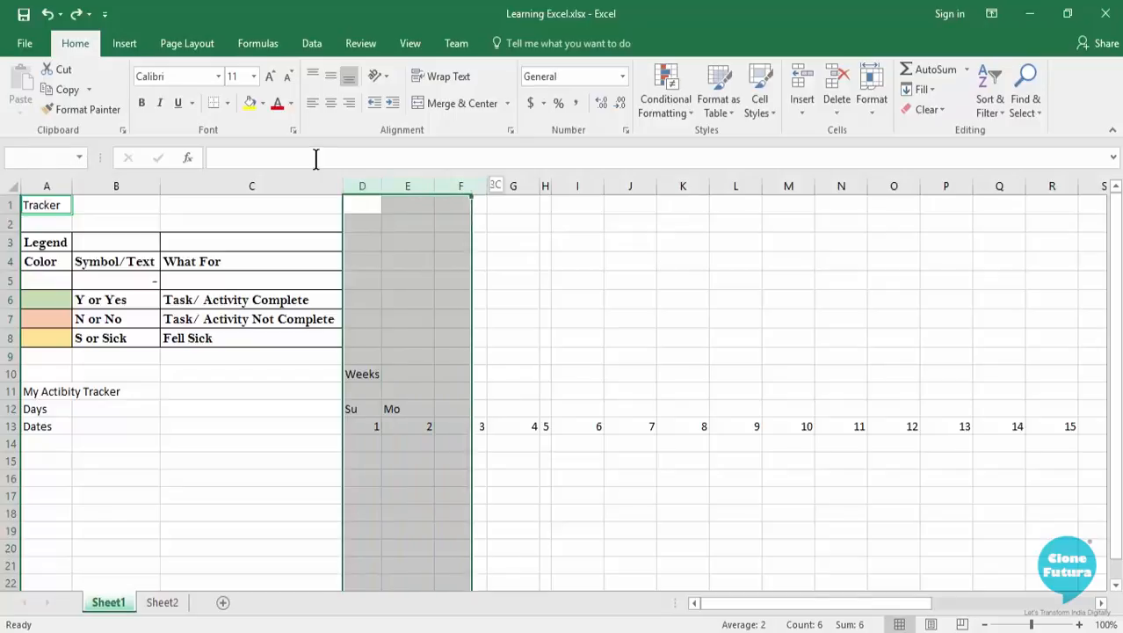
pyautogui.hotkey('shift', 'Right')
pyautogui.hotkey('shift', 'Right')
pyautogui.hotkey('shift', 'Right')
pyautogui.hotkey('shift', 'Right')
pyautogui.hotkey('shift', 'Right')
pyautogui.hotkey('shift', 'Right')
pyautogui.hotkey('shift', 'Right')
pyautogui.hotkey('shift', 'Right')
pyautogui.hotkey('shift', 'Right')
pyautogui.hotkey('shift', 'Right')
pyautogui.hotkey('shift', 'Right')
pyautogui.hotkey('shift', 'Right')
pyautogui.hotkey('shift', 'Right')
pyautogui.hotkey('shift', 'Right')
pyautogui.hotkey('shift', 'Right')
pyautogui.hotkey('shift', 'Right')
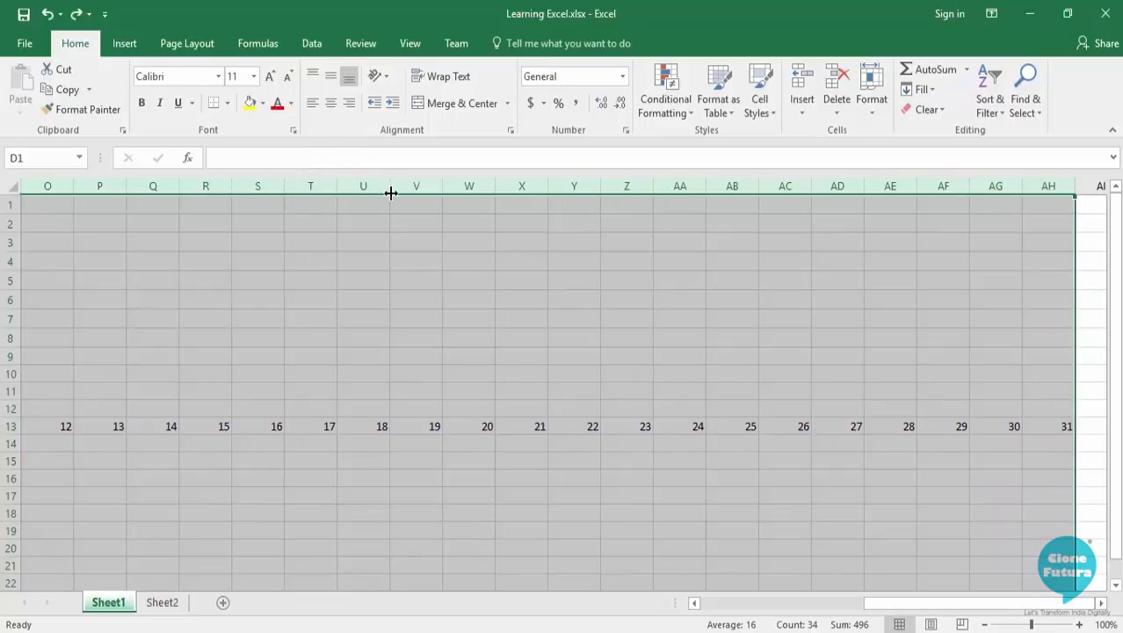
pyautogui.moveTo(391, 188)
pyautogui.mouseDown()
pyautogui.moveTo(373, 187)
pyautogui.moveTo(384, 185)
pyautogui.mouseUp()
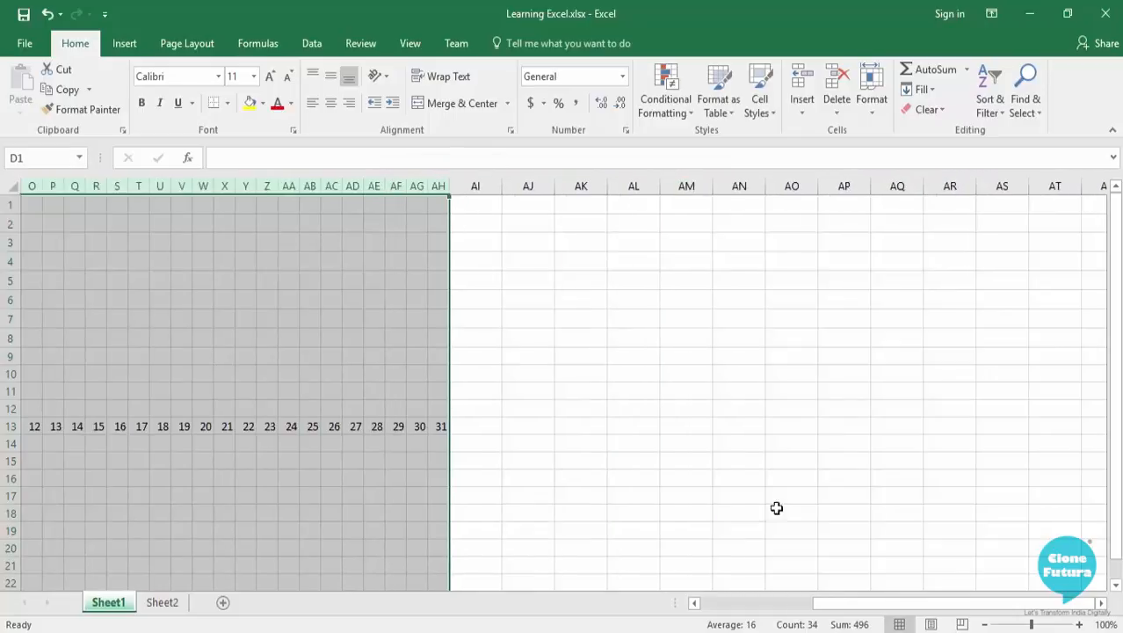